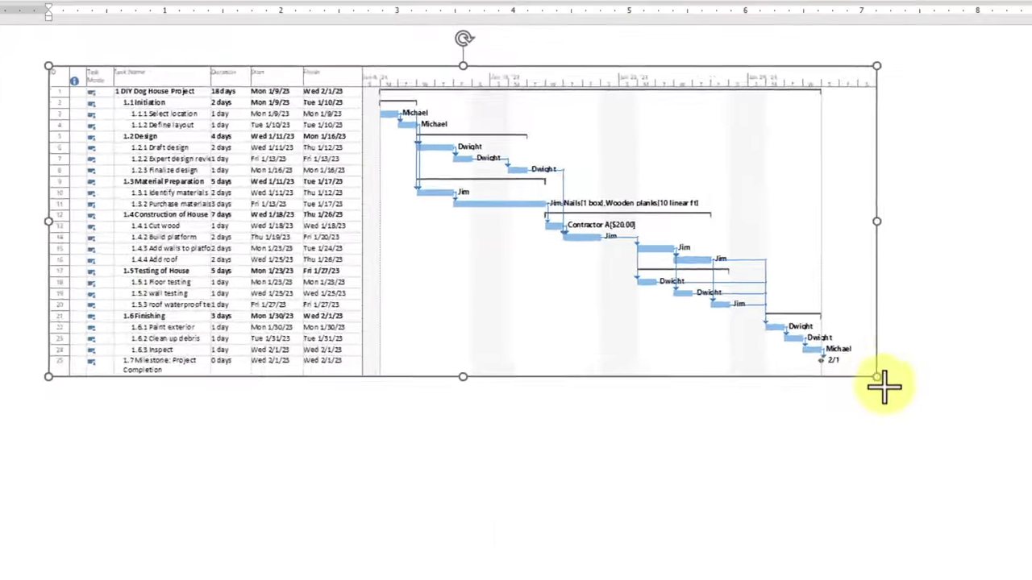
Step: Enlarge the pasted Gantt chart picture in Word and scroll down the document
drag(880, 380, 1014, 460)
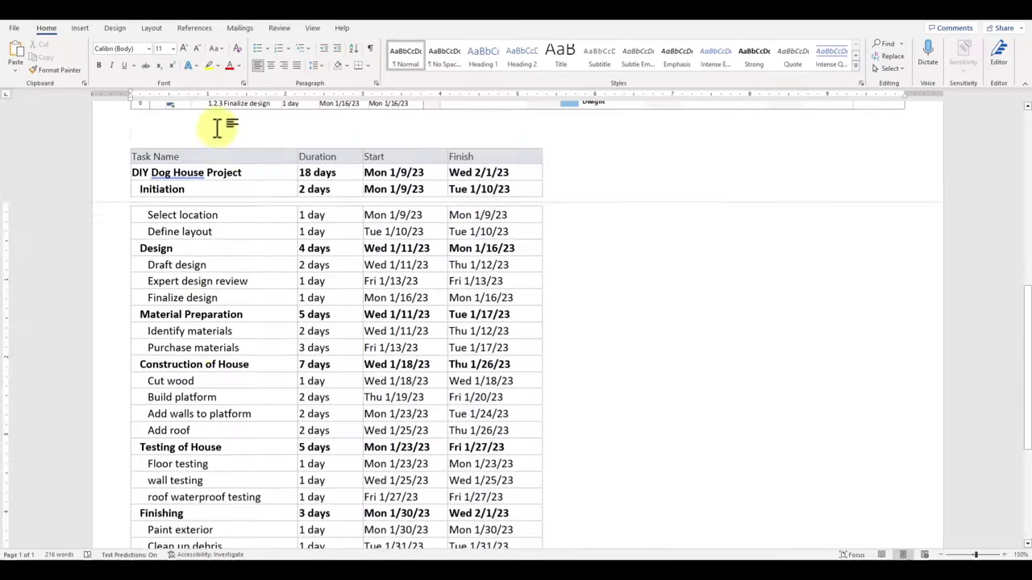
scroll(546, 511, down, 2)
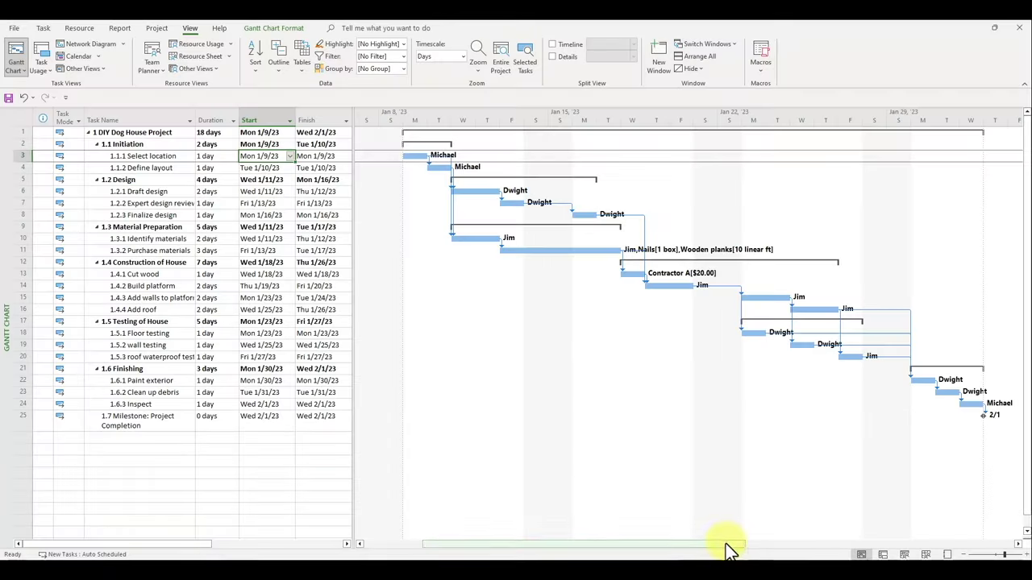
drag(726, 548, 750, 551)
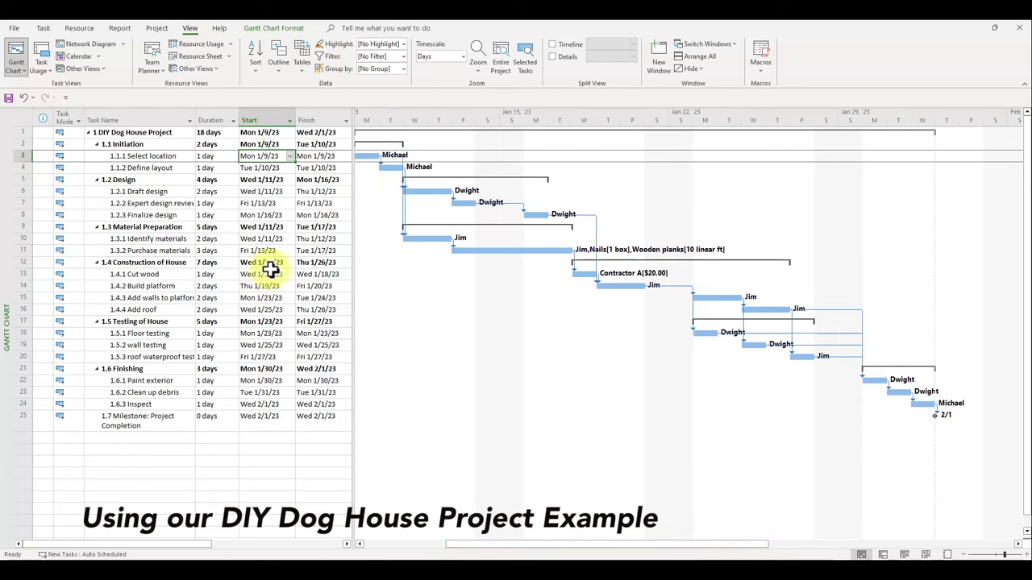
Step: In Project, select the project summary task, then the 1.4.4 Add roof task
click(234, 229)
click(154, 134)
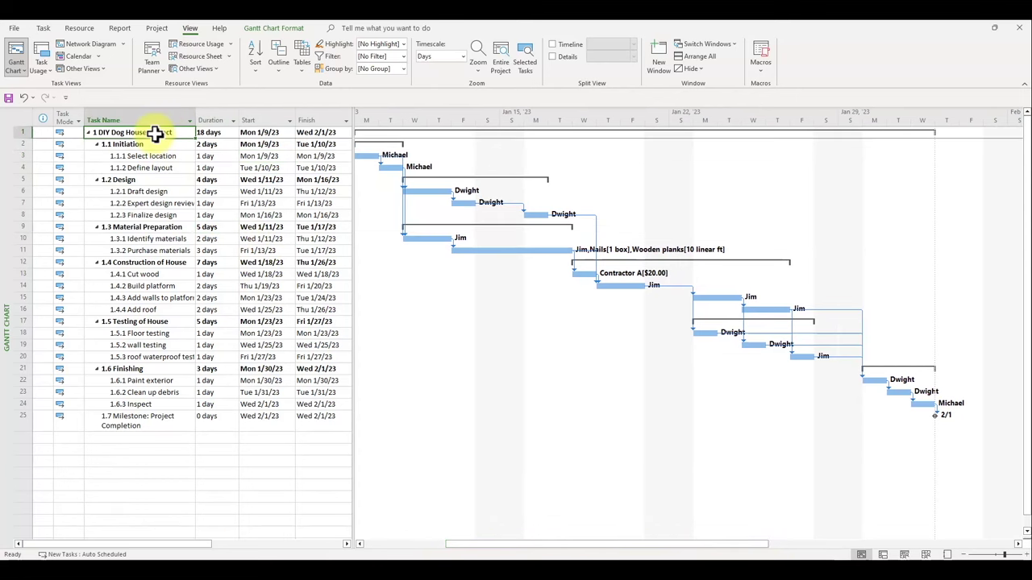
click(43, 28)
click(189, 314)
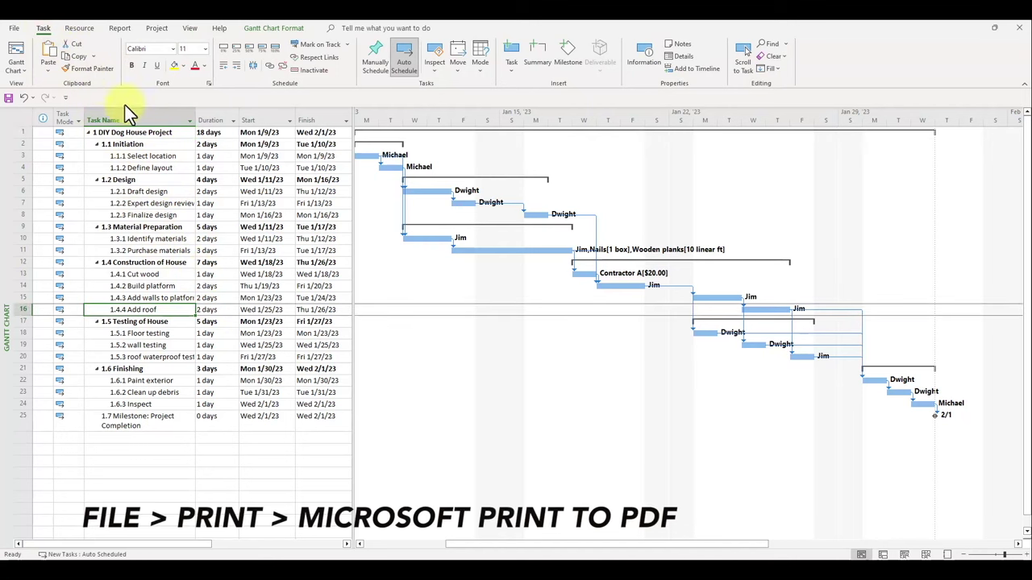
Step: Open the print preview with Microsoft Print to PDF as the printer
click(12, 28)
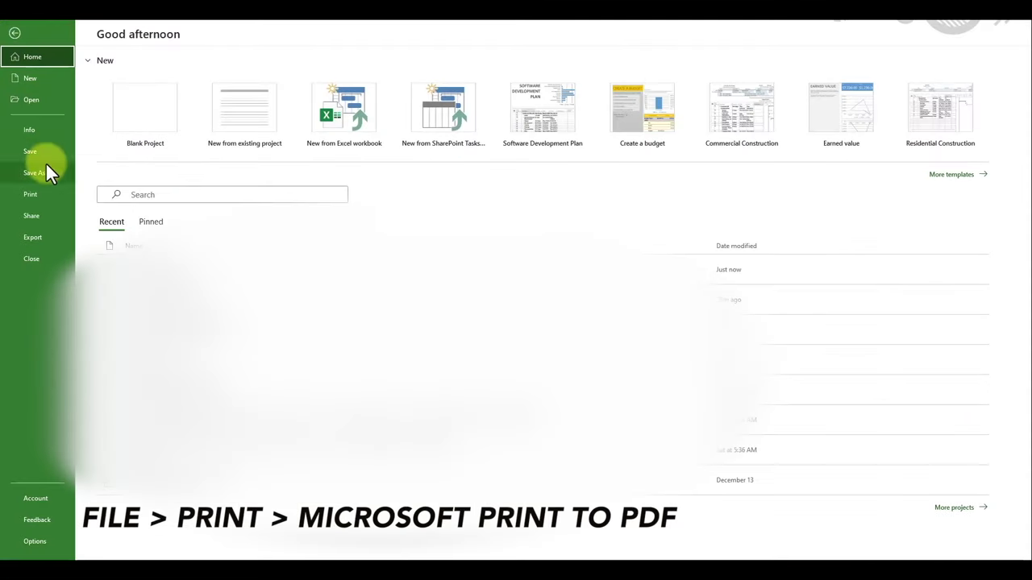
click(49, 194)
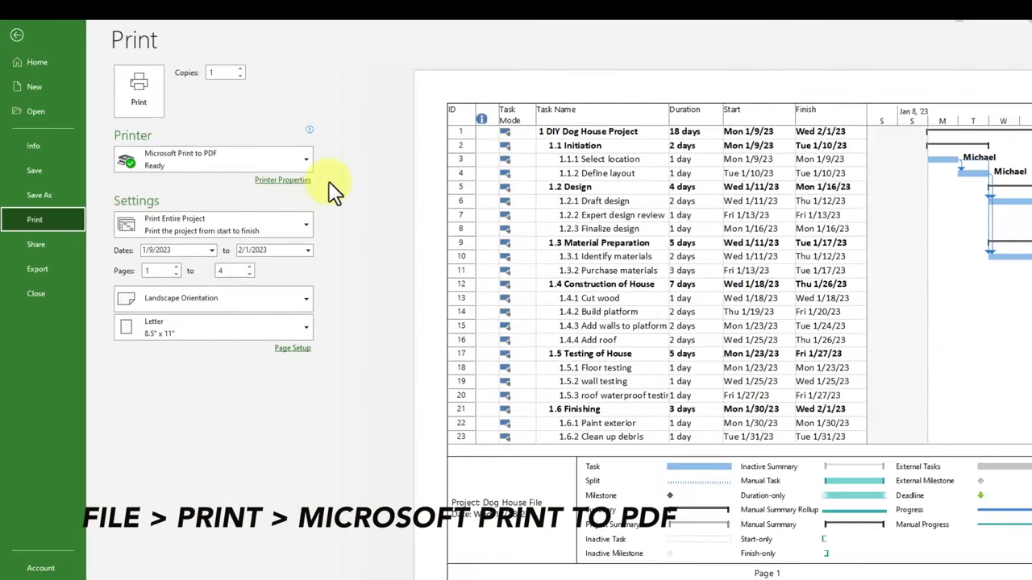
click(311, 163)
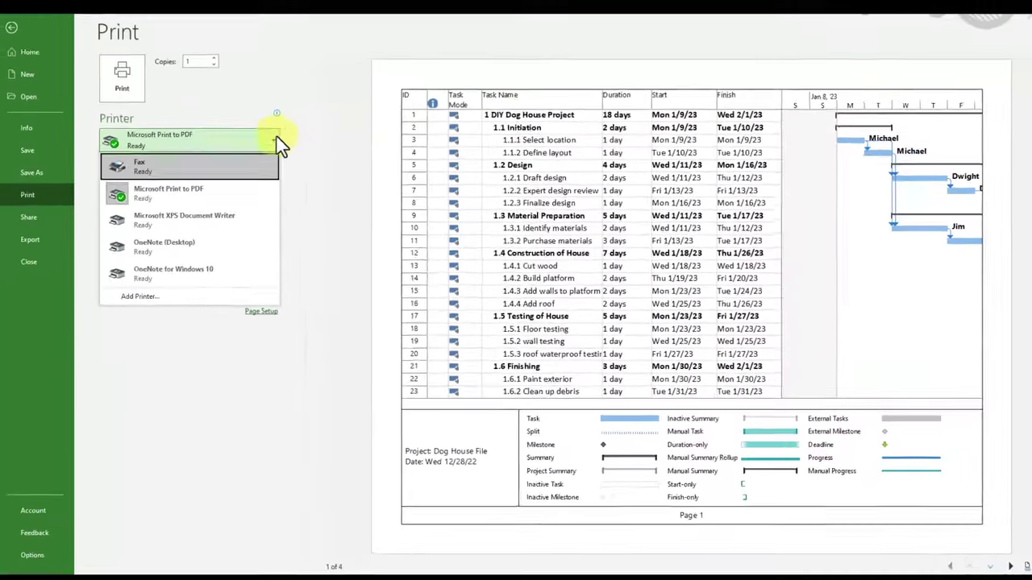
click(379, 115)
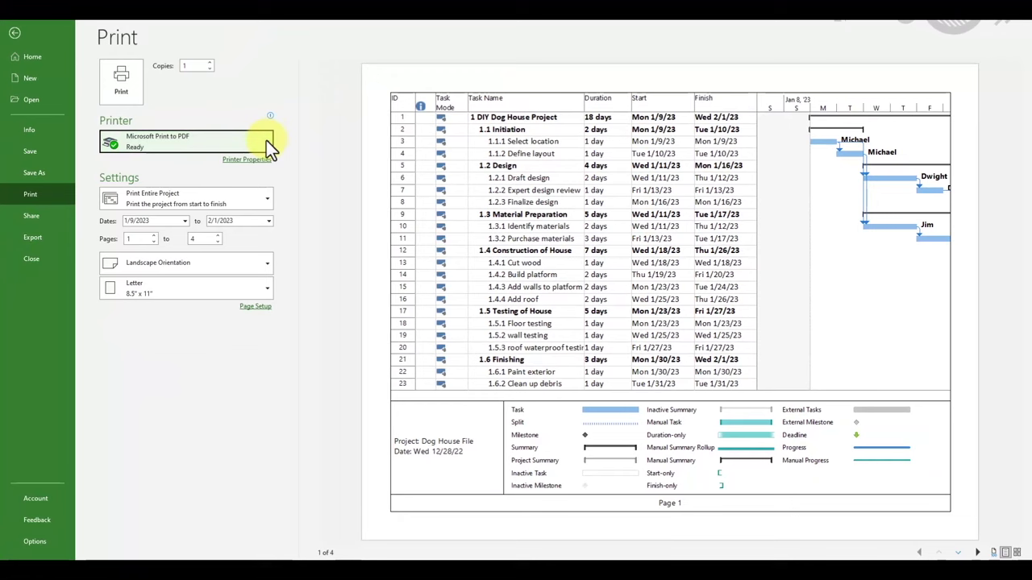
Step: Page through and zoom into the 4-page Gantt chart preview, then open Page Setup
click(977, 554)
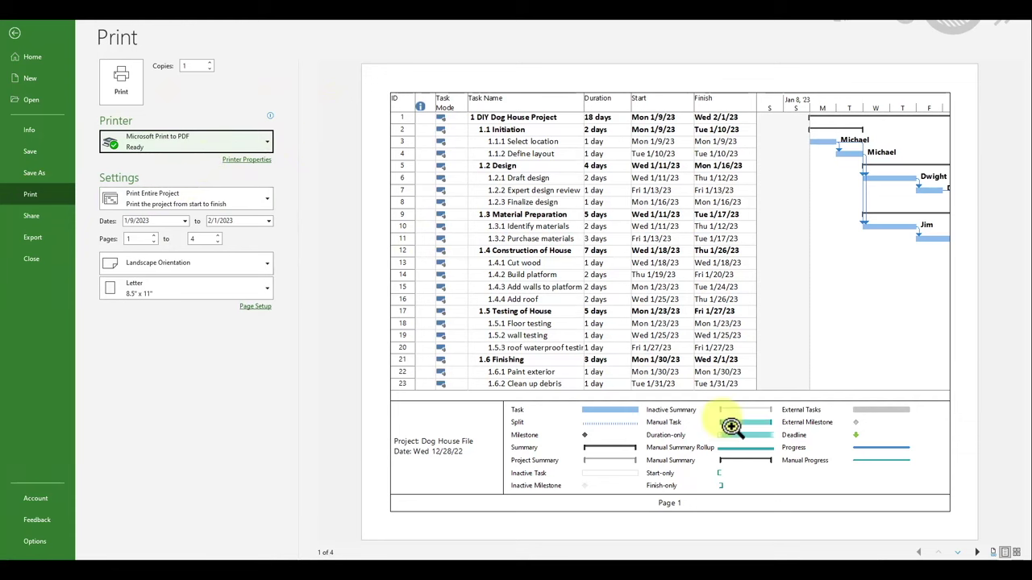
click(637, 237)
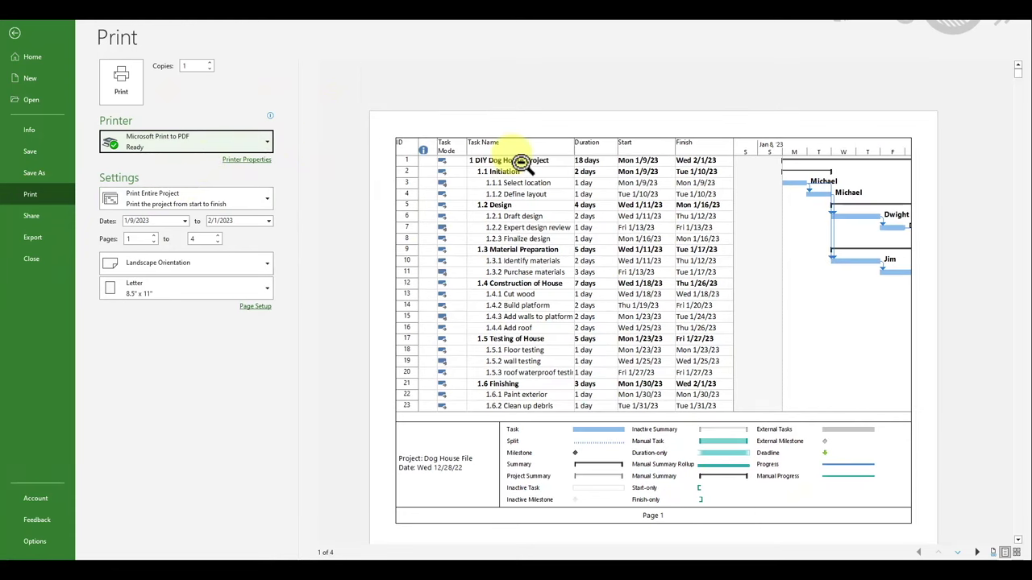
click(715, 184)
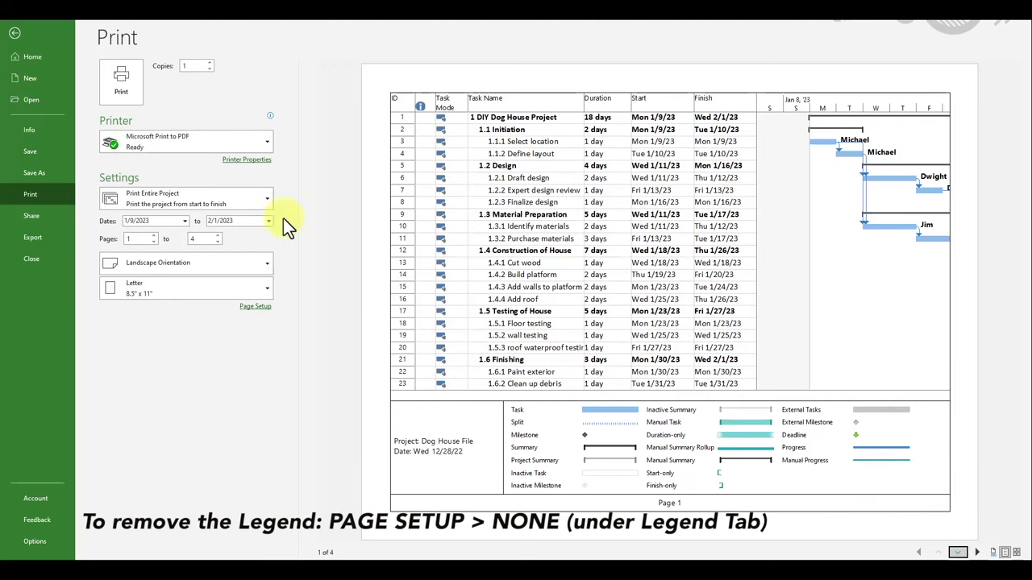
click(256, 307)
Step: Set the Legend to None so the printout fits 2 pages, review both pages, and exit printing
click(610, 313)
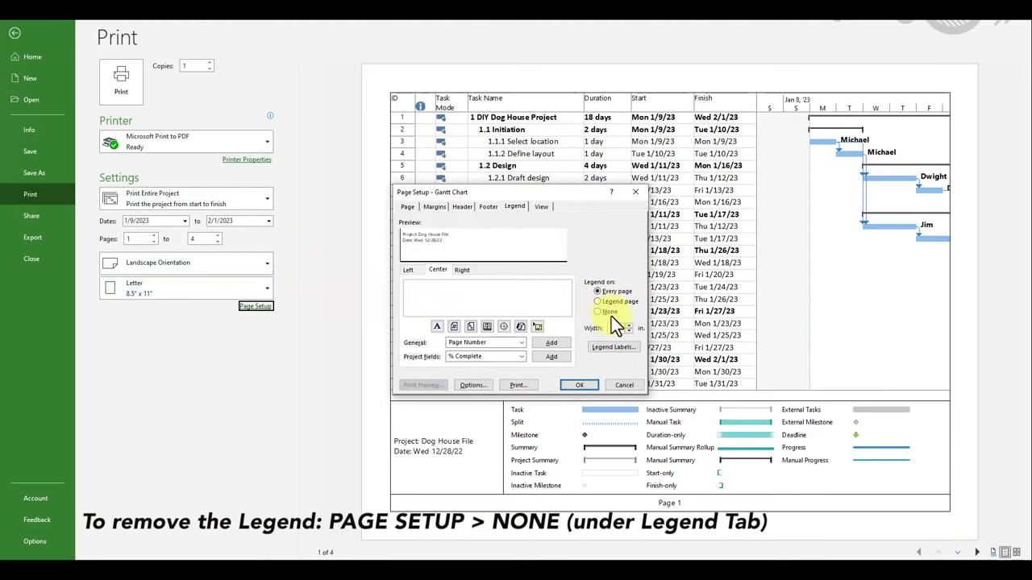
click(581, 383)
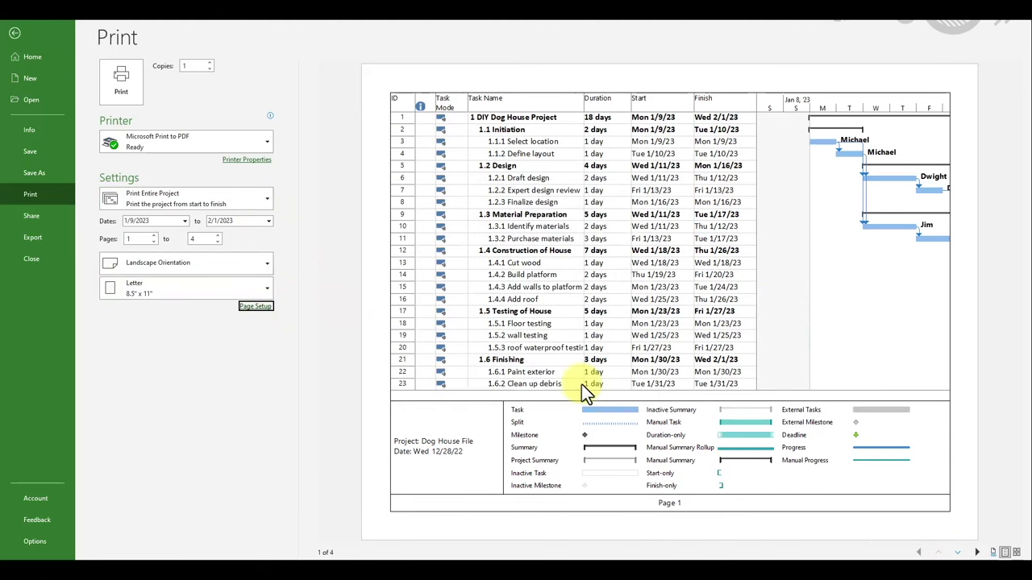
click(978, 553)
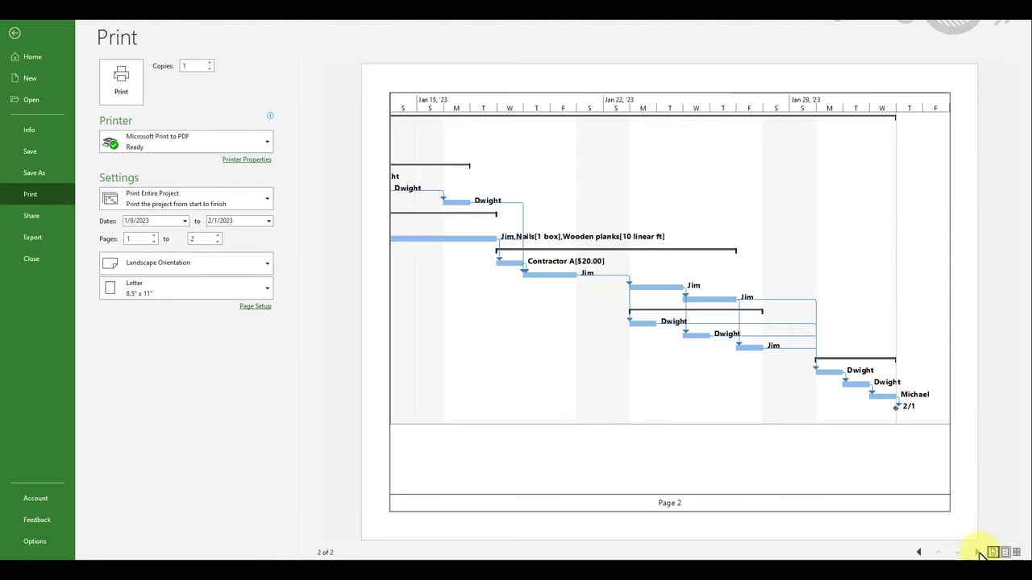
click(923, 554)
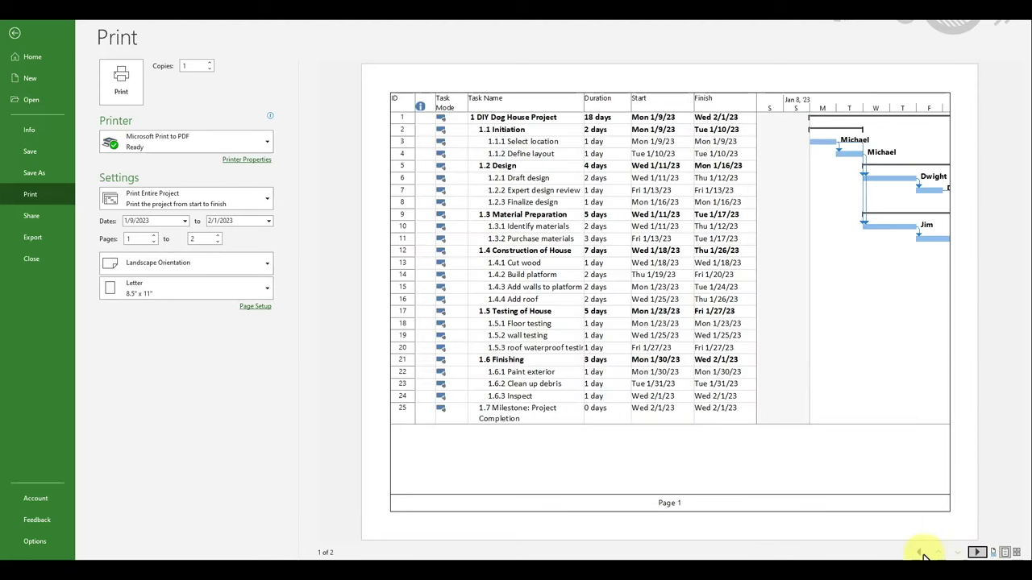
click(977, 553)
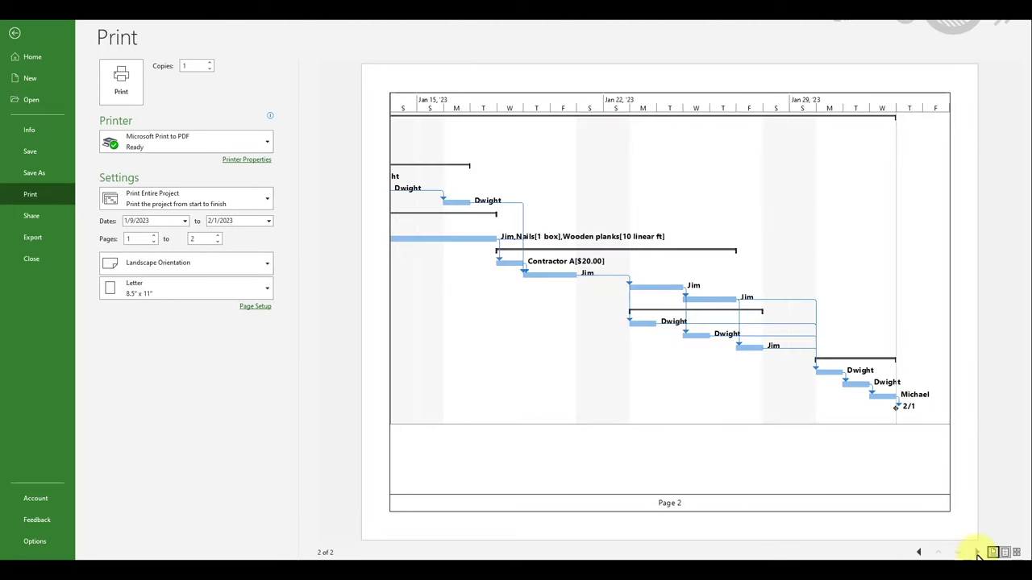
click(922, 554)
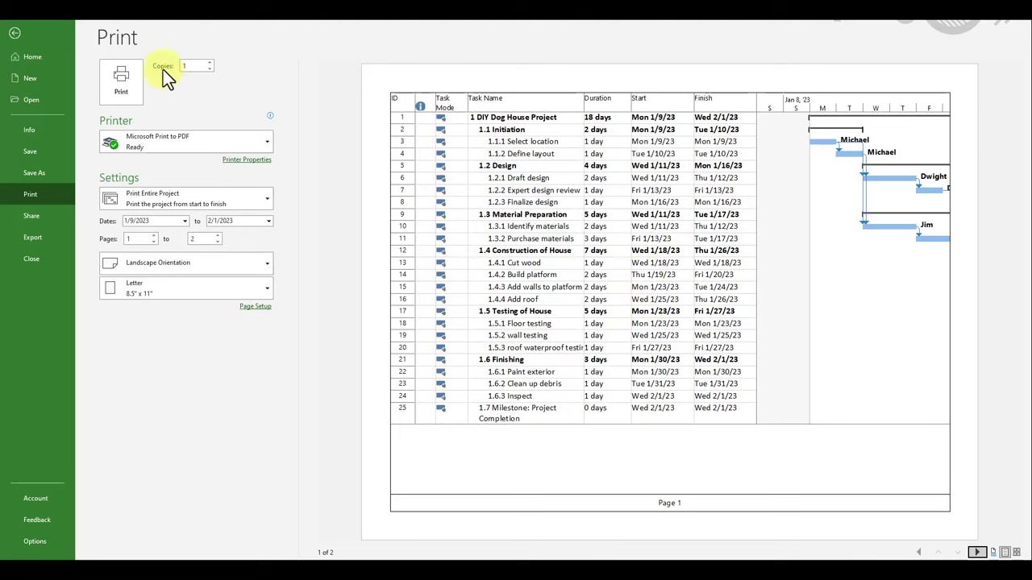
click(15, 35)
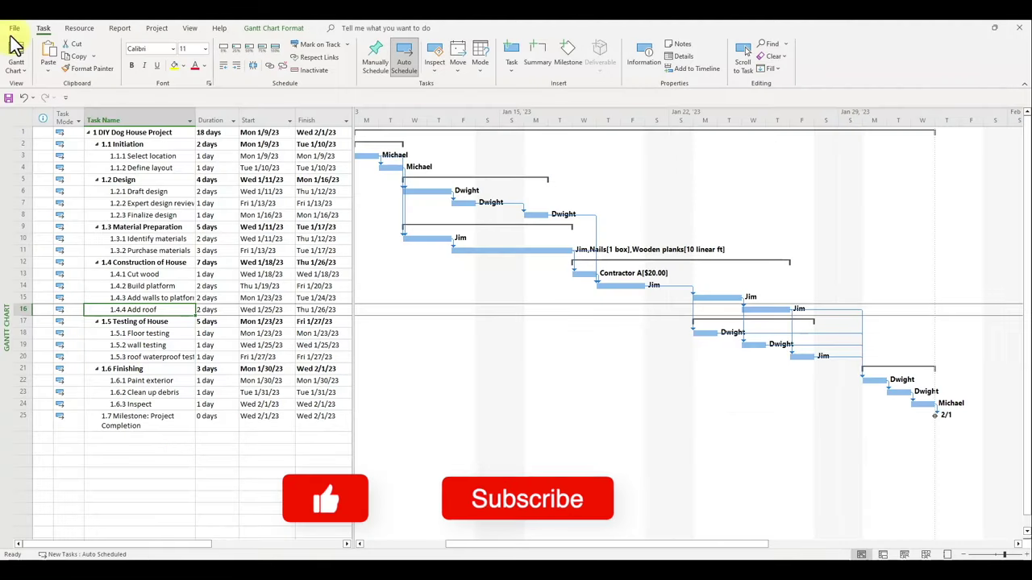
click(249, 215)
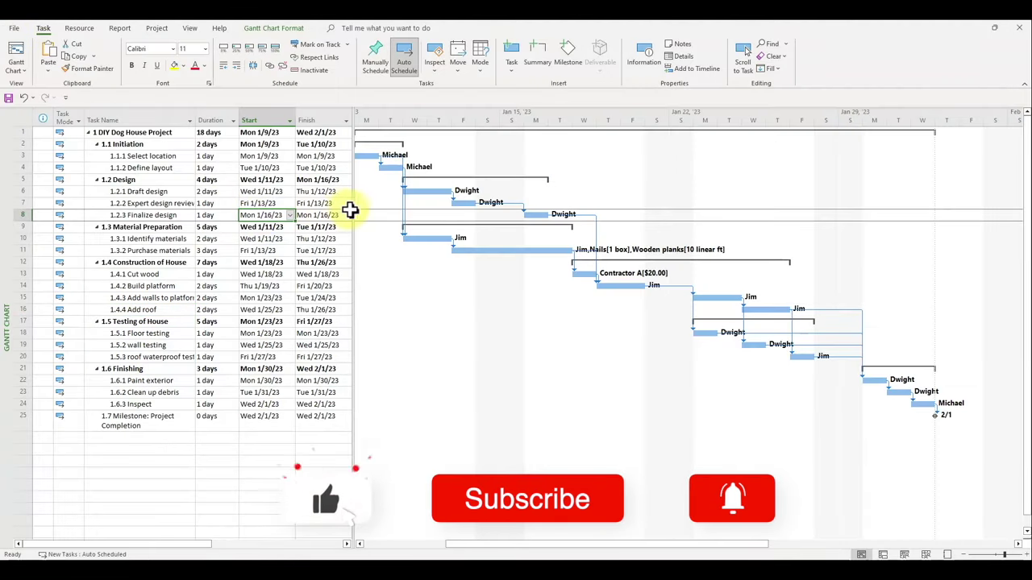
drag(352, 211, 488, 209)
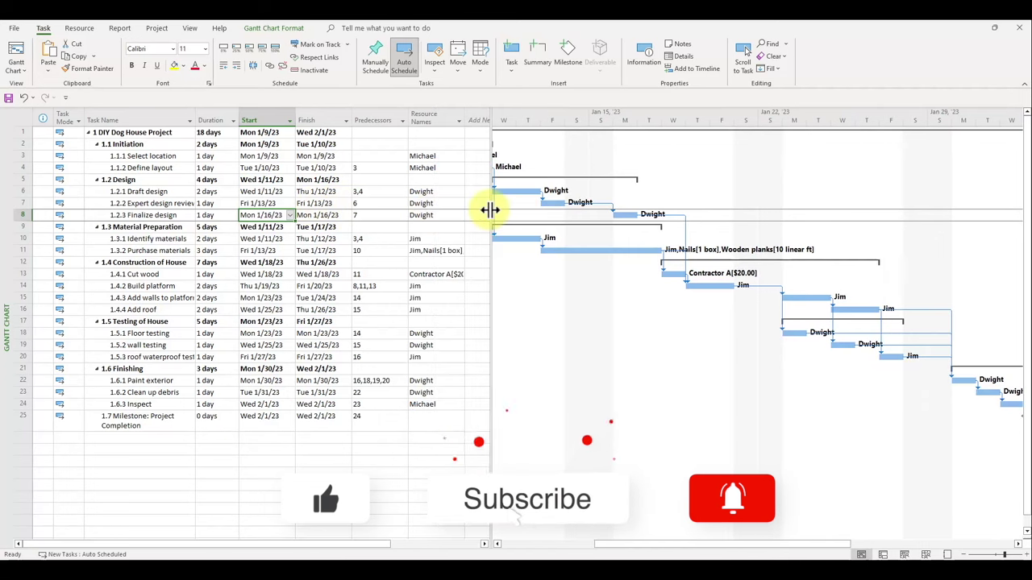
click(475, 274)
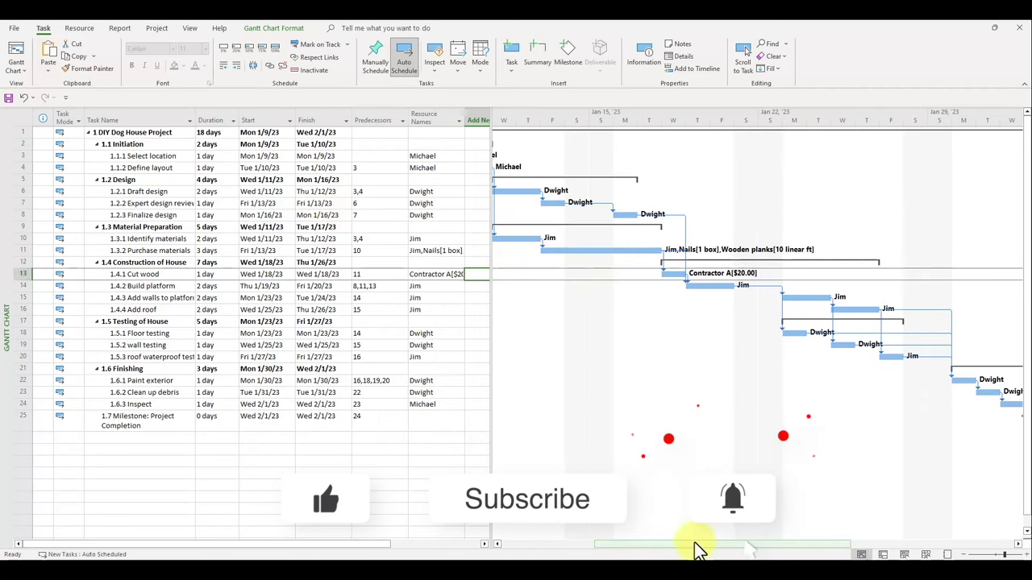
drag(695, 545, 669, 532)
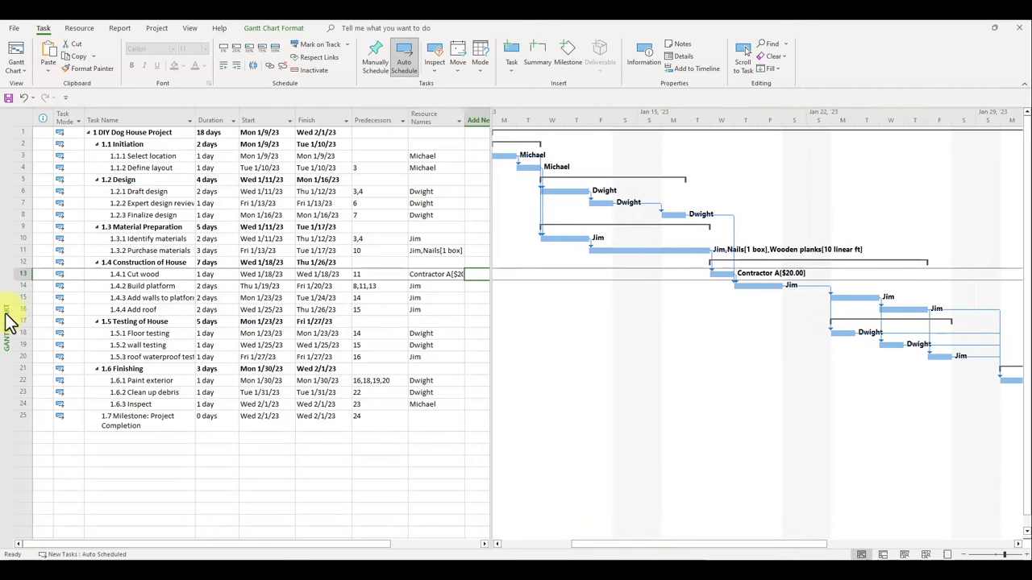
click(97, 156)
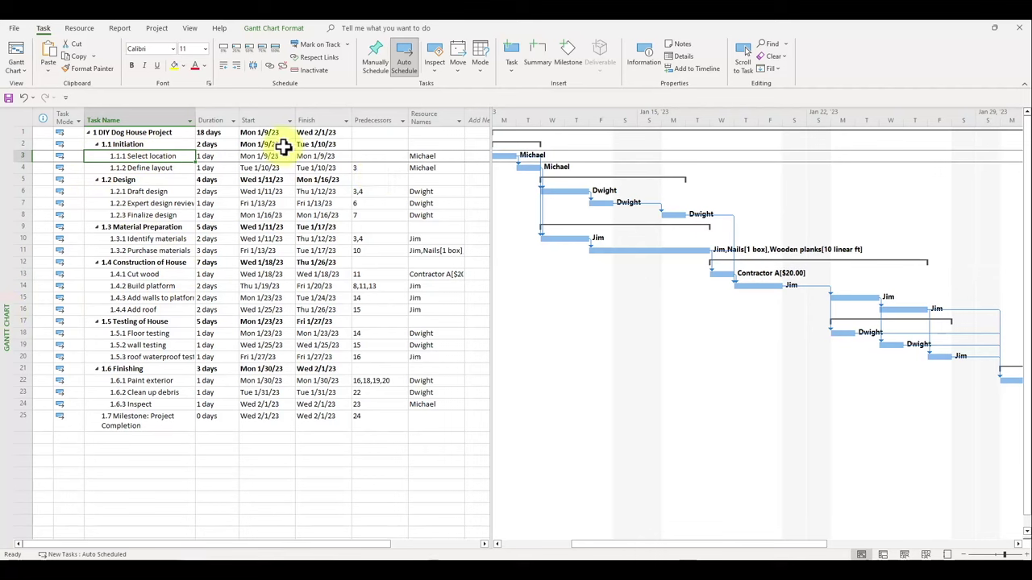
click(248, 345)
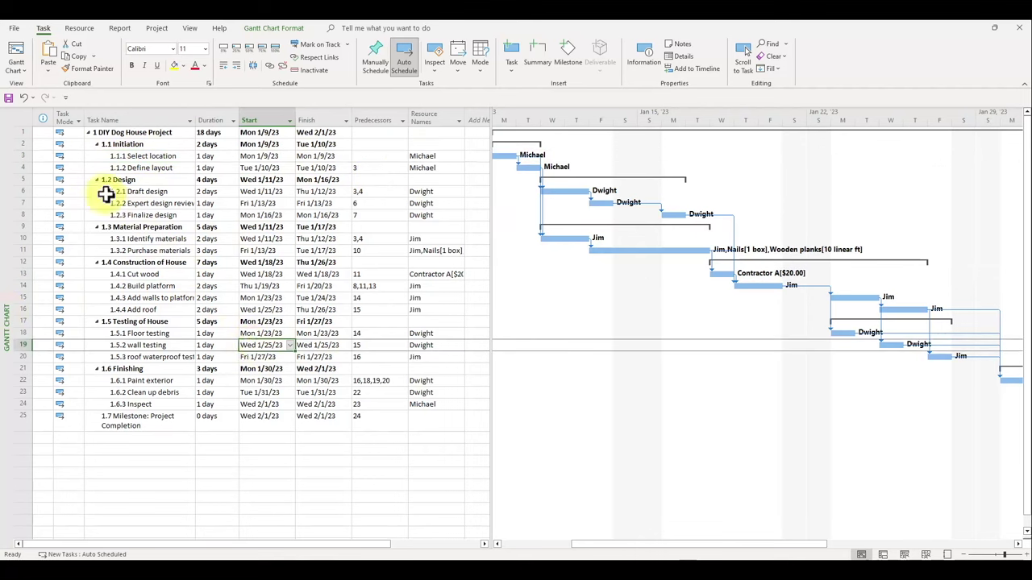
click(132, 191)
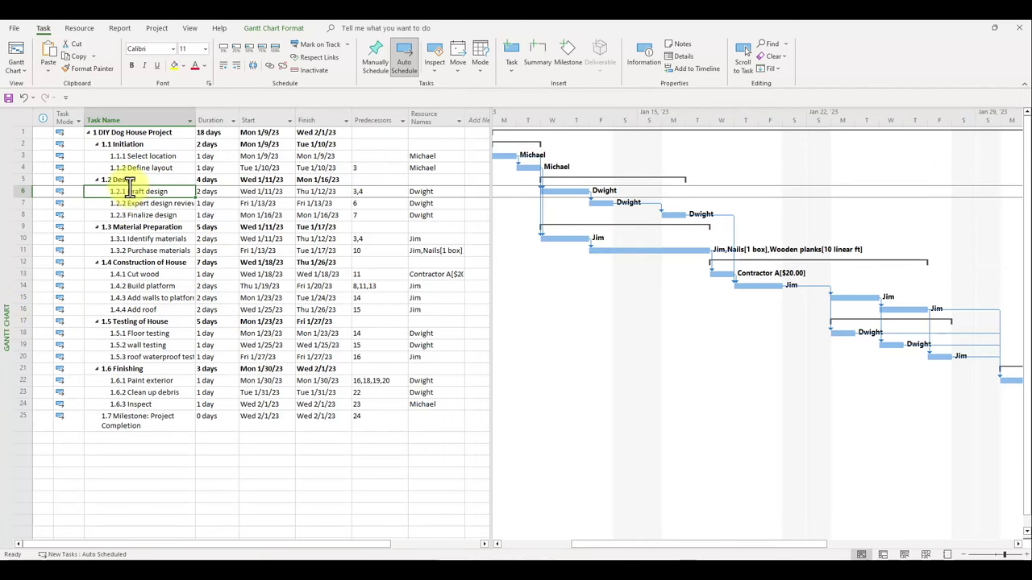
Step: Switch to the Gantt Chart view and apply the Entry table to the whole task sheet
right_click(8, 286)
click(41, 297)
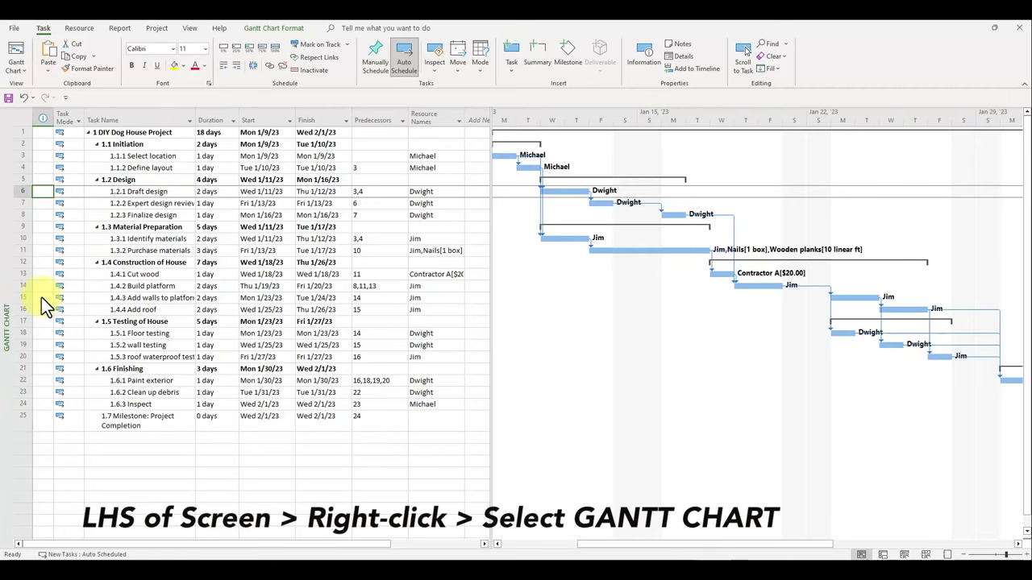
click(22, 117)
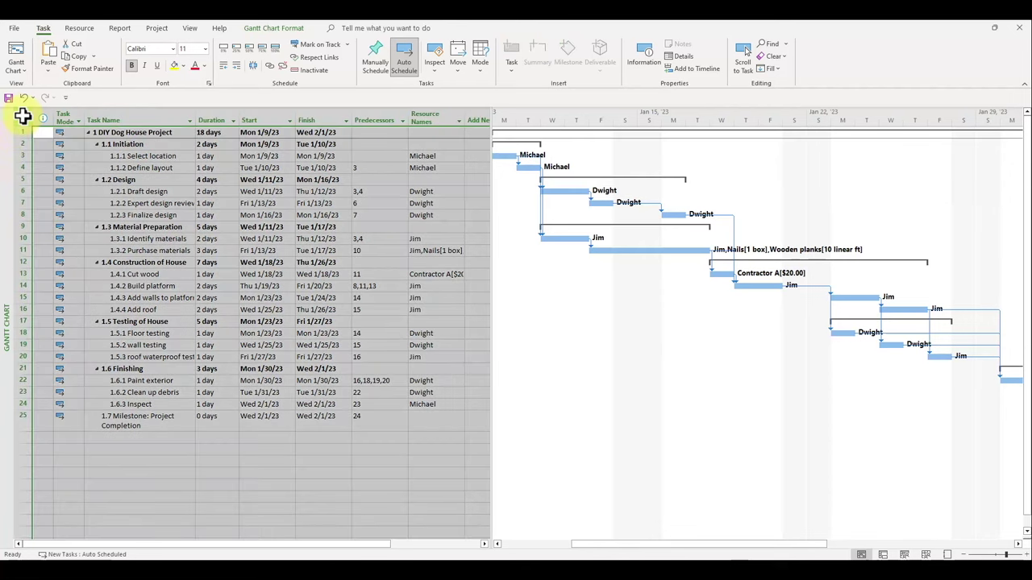
right_click(23, 117)
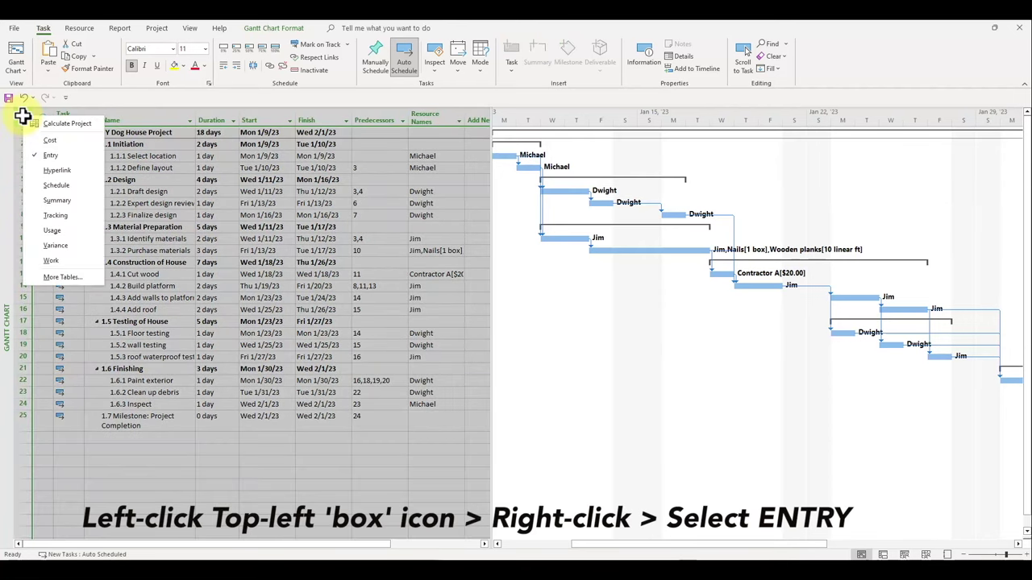
click(42, 155)
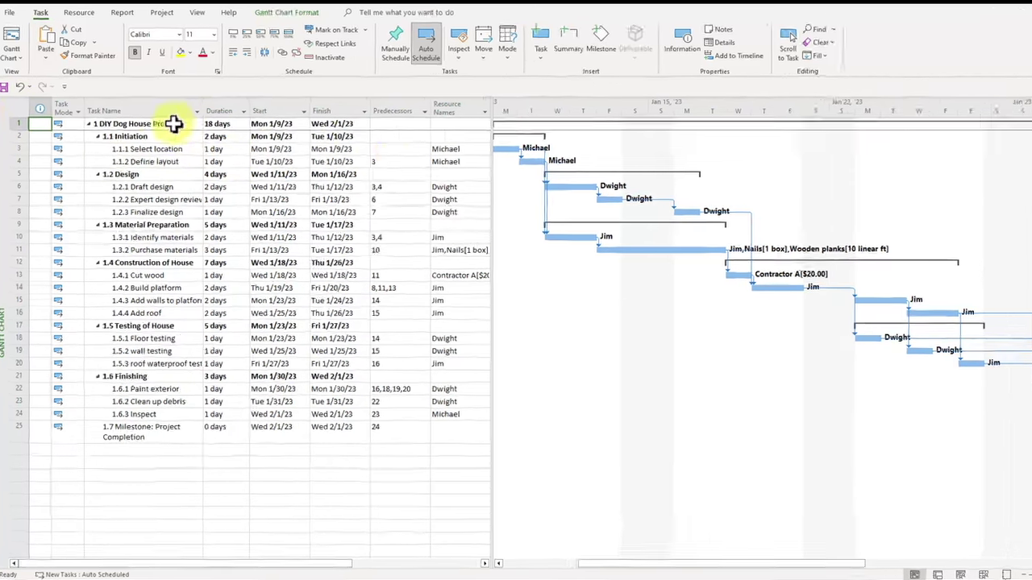
drag(109, 120, 208, 120)
Step: Narrow the task table to end just past the Finish column, widening the Gantt chart
drag(313, 7, 489, 7)
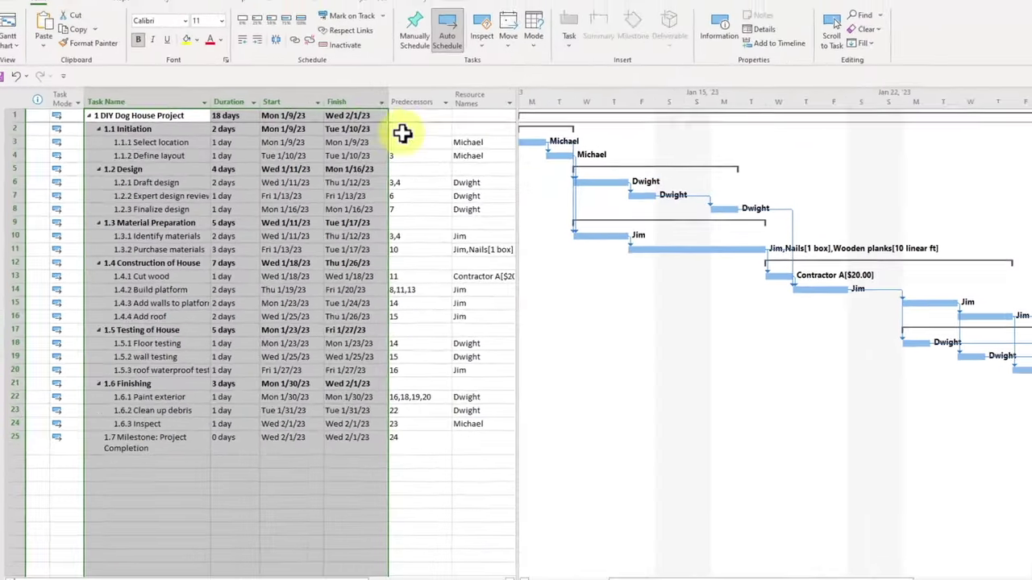
drag(767, 96, 590, 96)
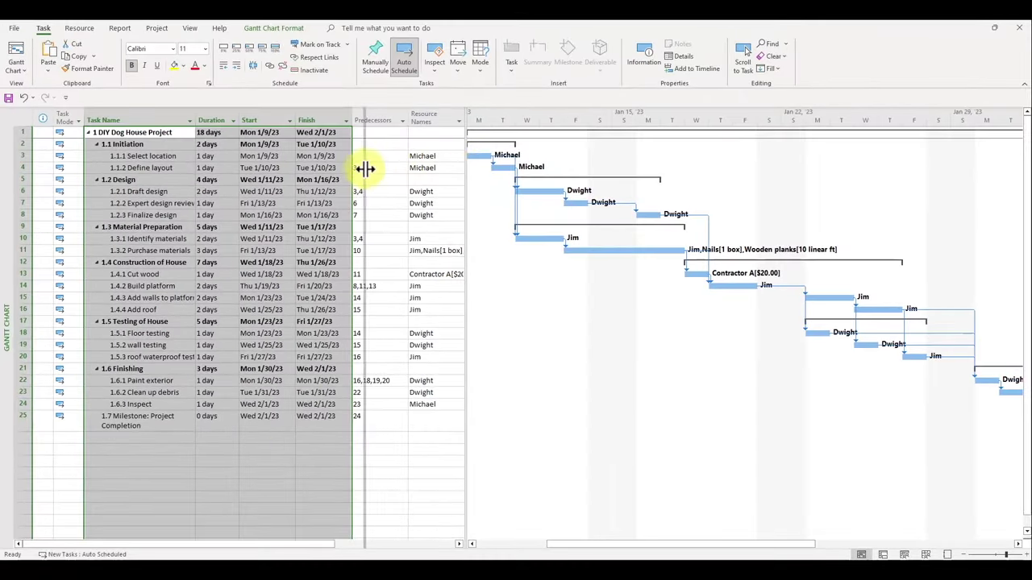
drag(366, 169, 352, 166)
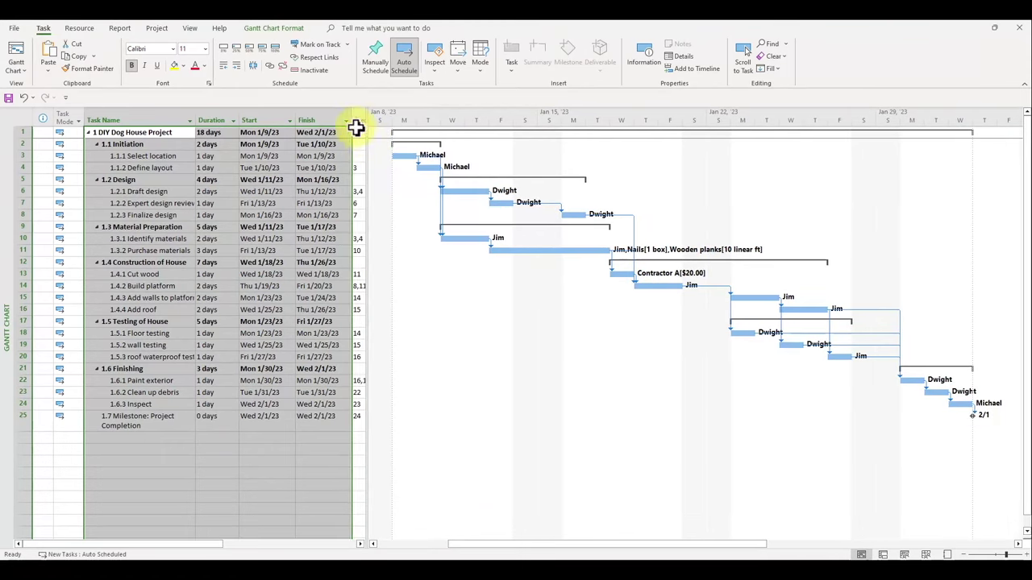
drag(350, 122, 357, 143)
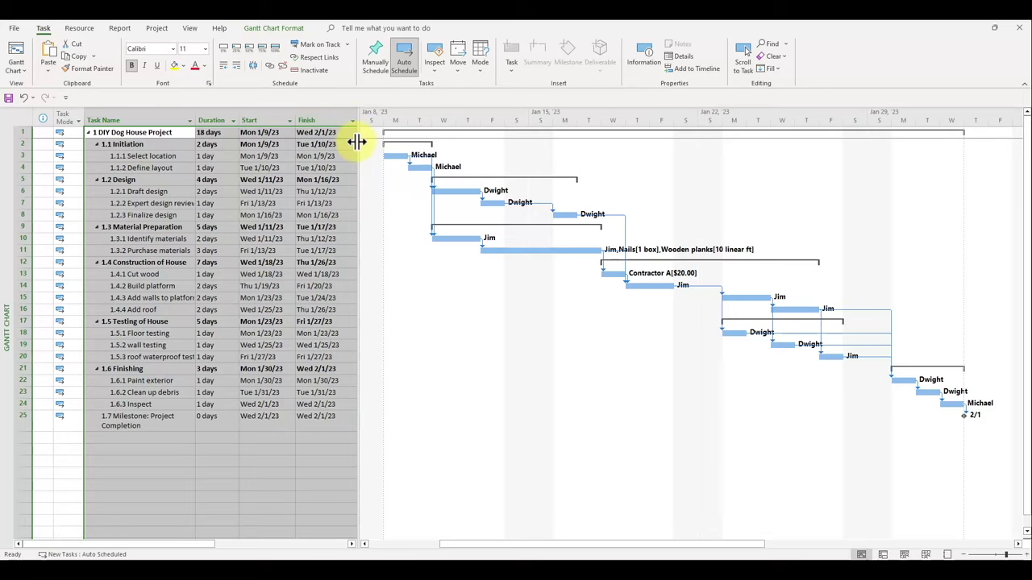
click(207, 192)
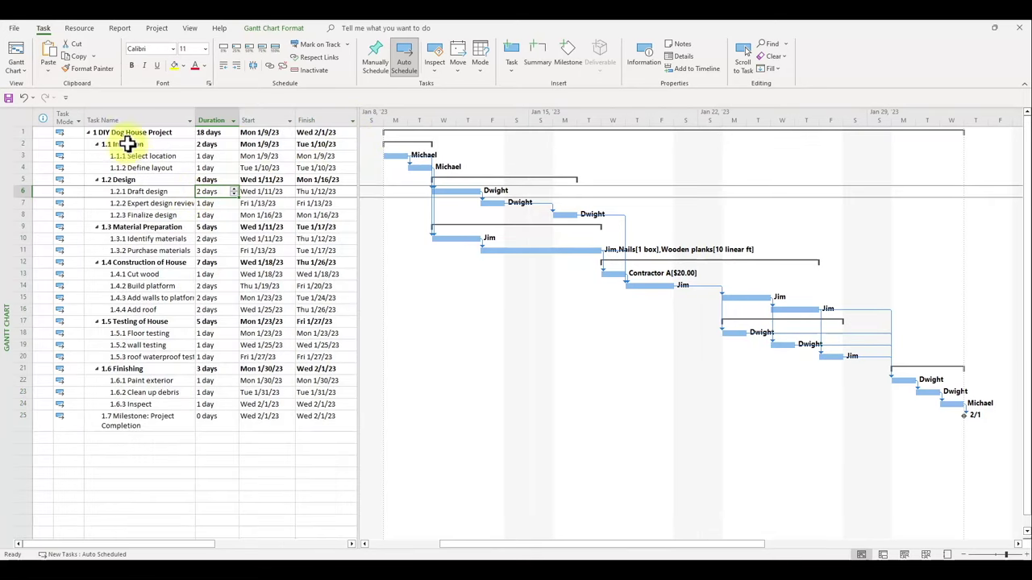
Step: Select task rows 1 to 25 from Task Name through Finish
drag(121, 132, 339, 331)
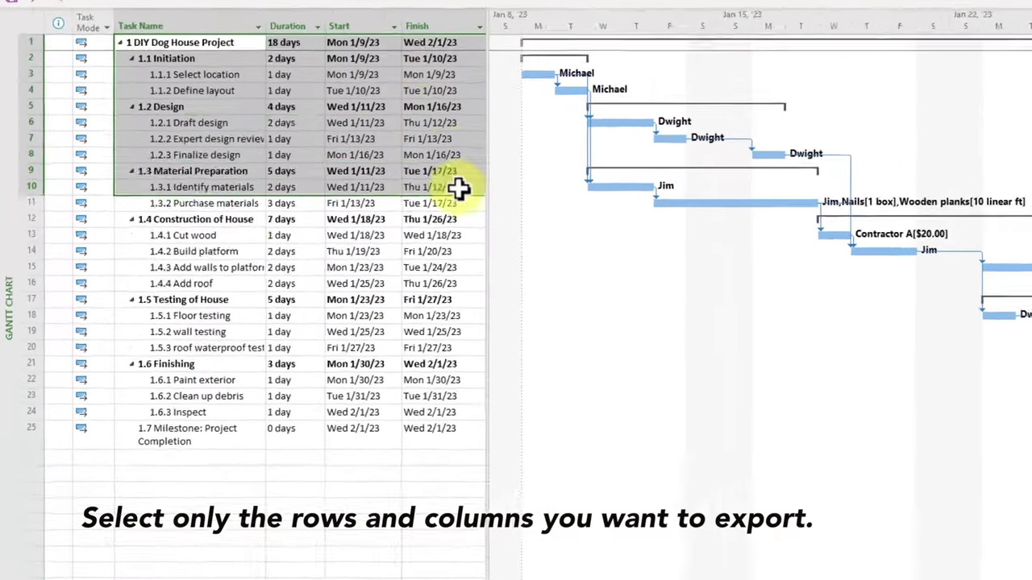
drag(489, 307, 480, 438)
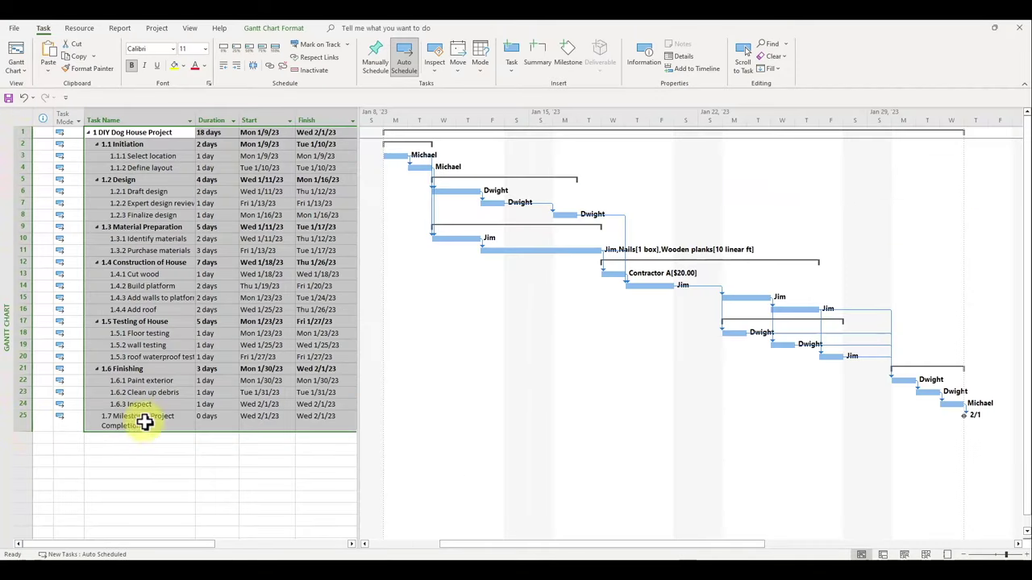
click(95, 58)
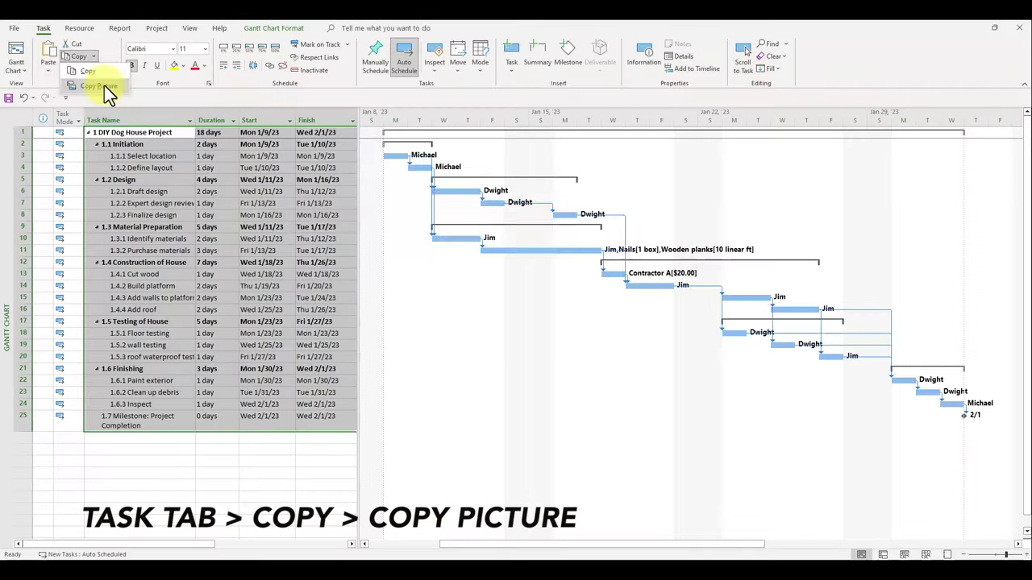
Step: Copy the selected rows as a picture for screen, keeping Selected rows and As shown on screen
click(104, 87)
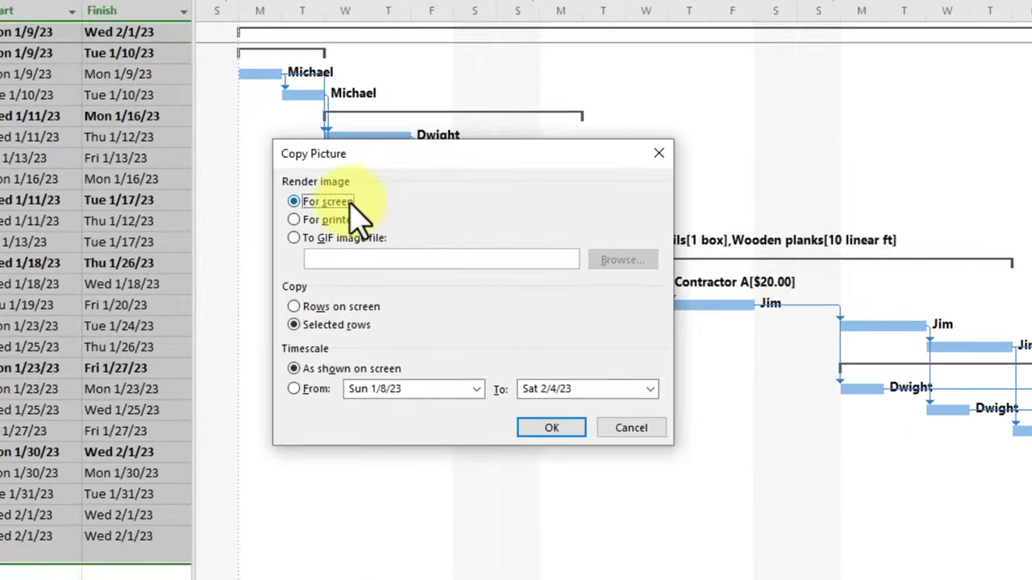
click(362, 324)
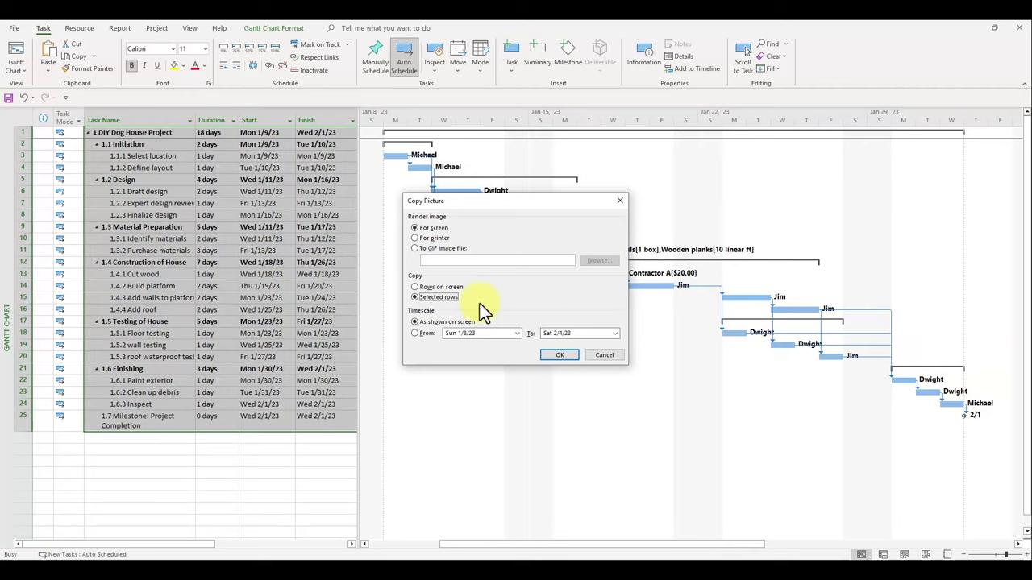
click(556, 355)
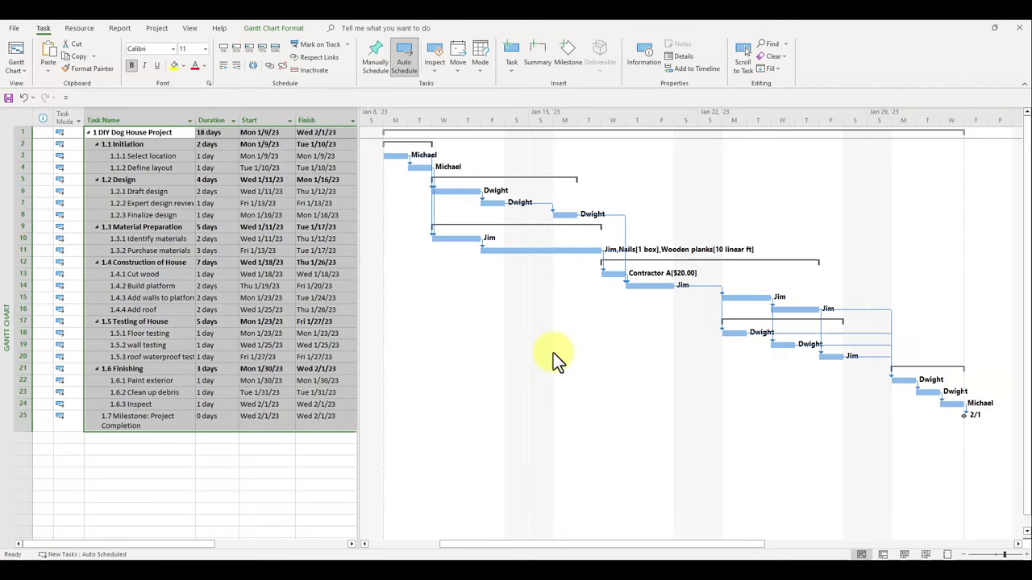
click(363, 555)
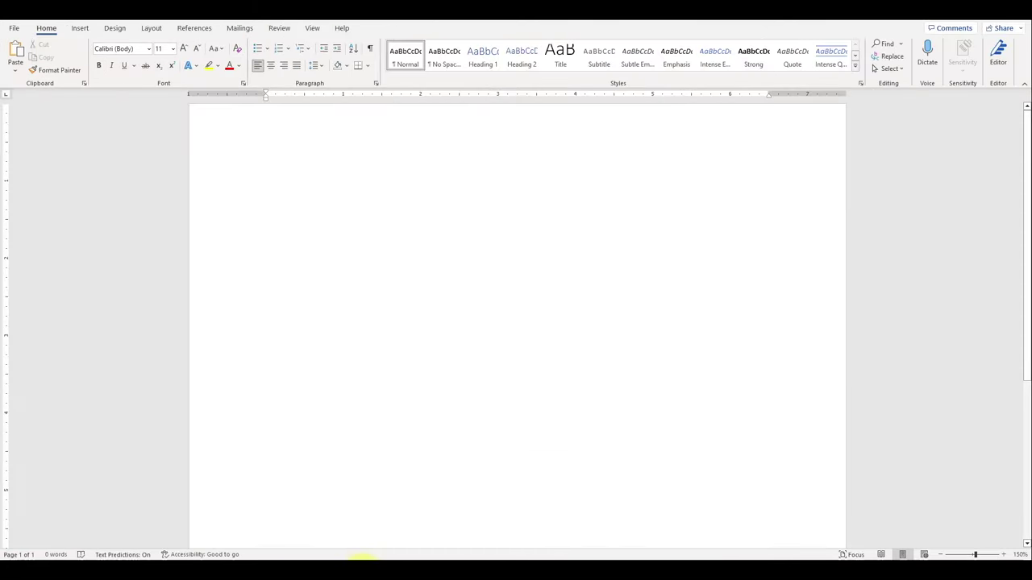
Step: Paste the copied Project chart into Word as Picture (Enhanced Metafile) via Paste Special
click(18, 72)
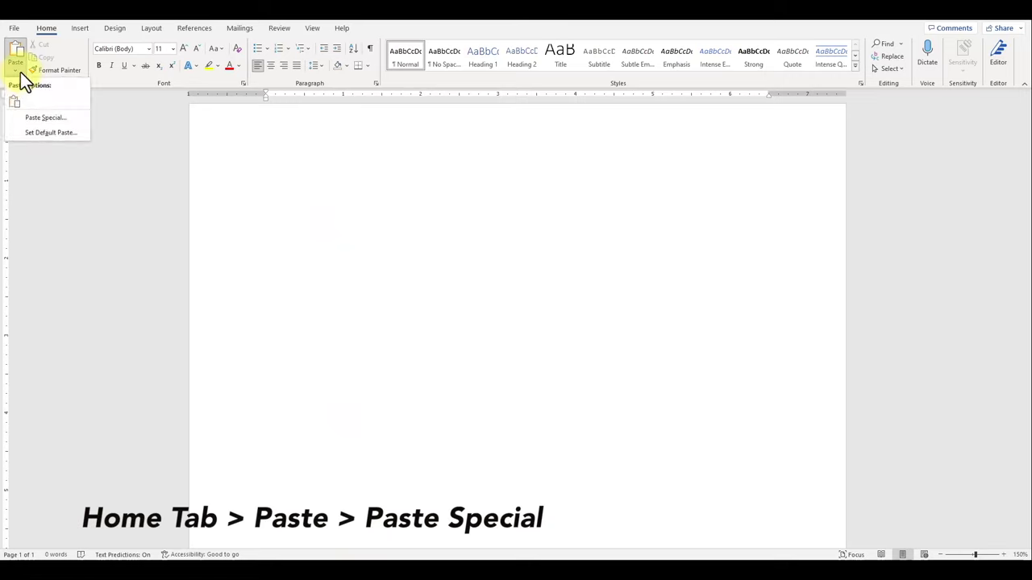
click(46, 118)
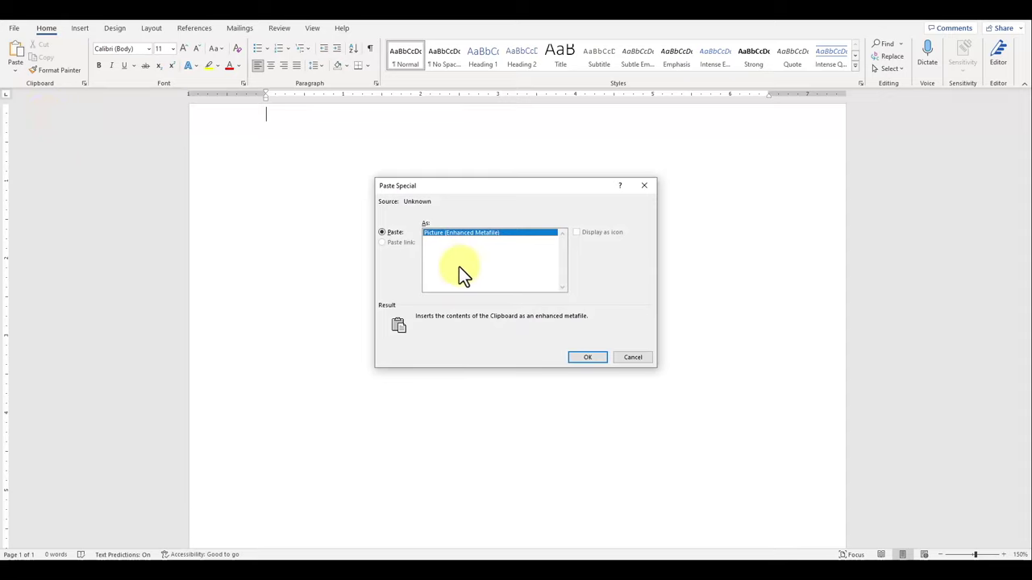
click(585, 357)
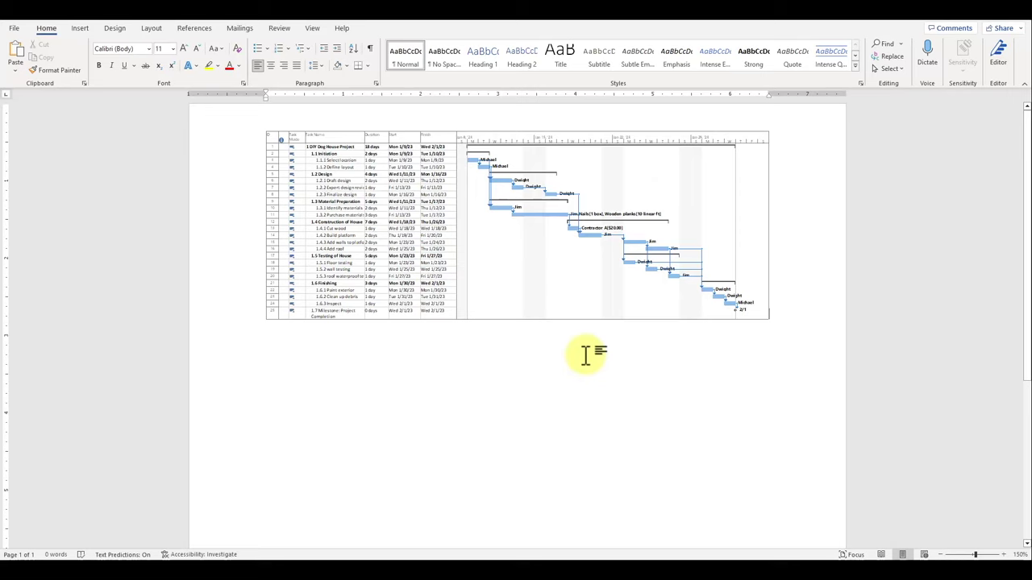
Step: Enlarge the Gantt picture slightly and switch the page orientation to landscape
click(585, 278)
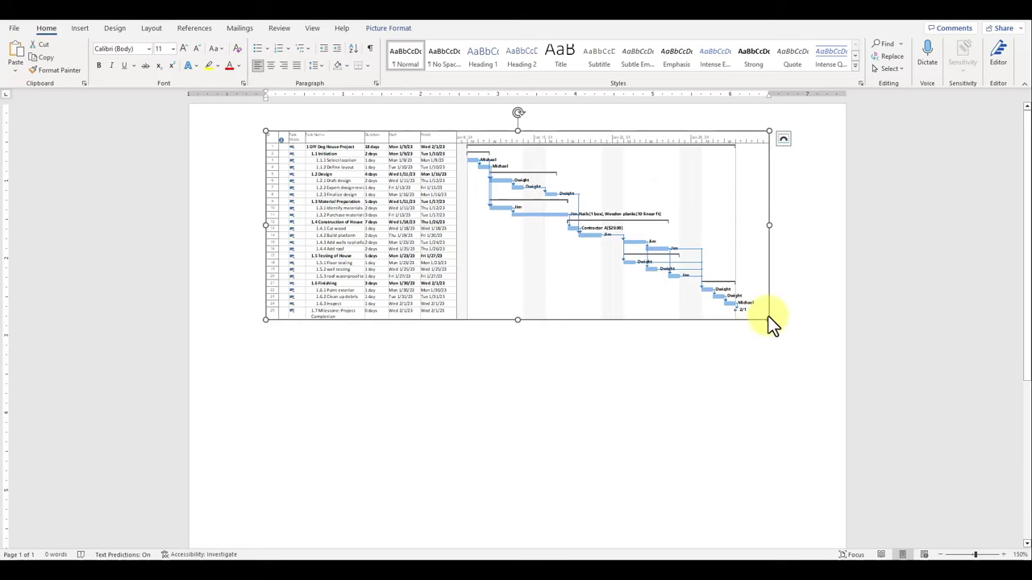
drag(768, 319, 818, 337)
click(832, 335)
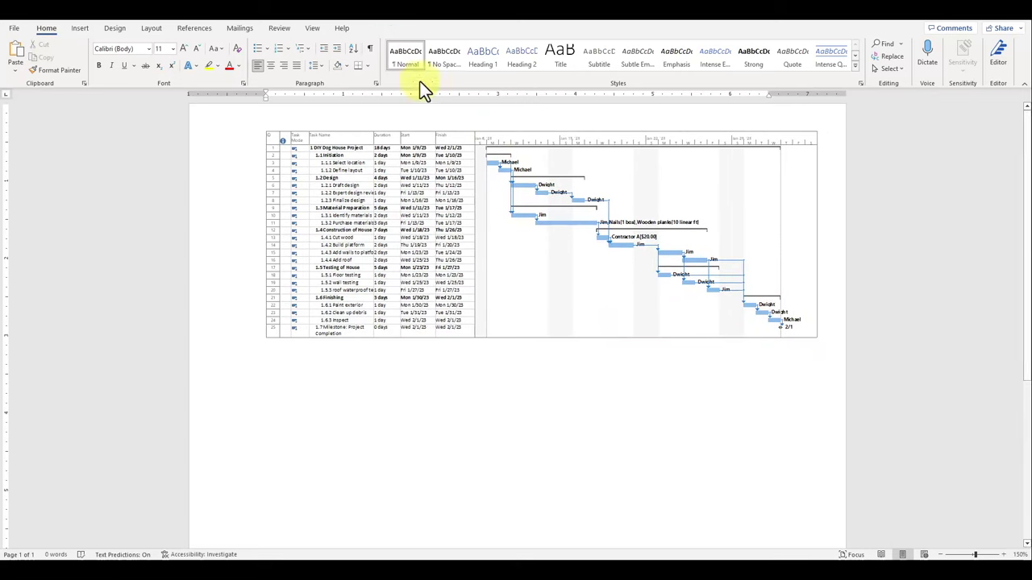
click(153, 30)
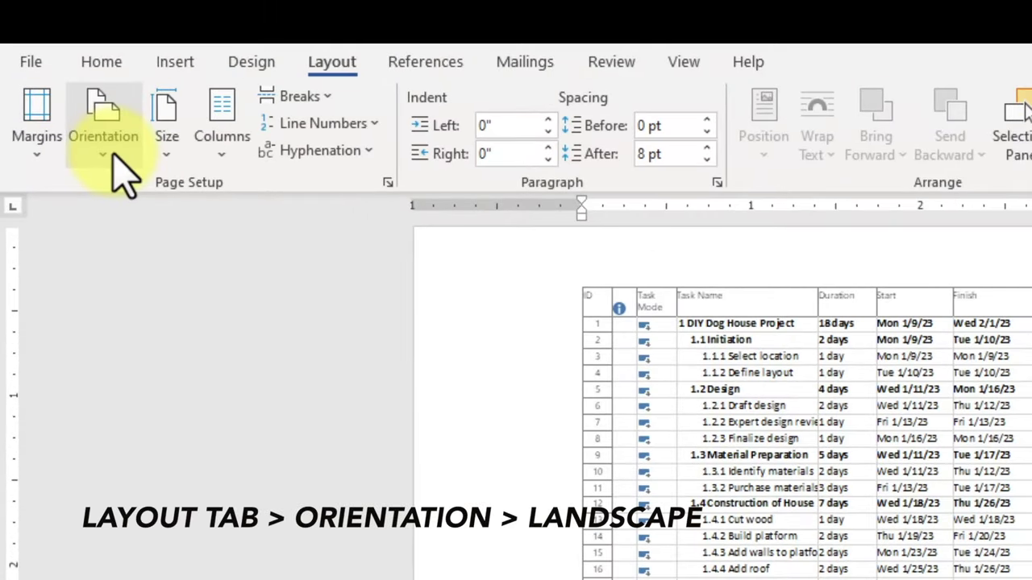
click(112, 131)
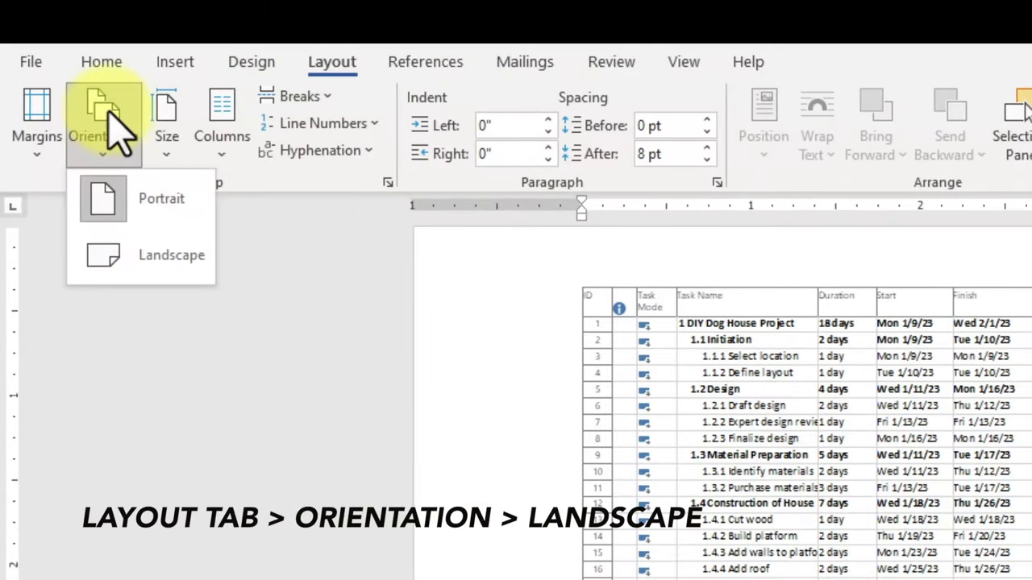
click(156, 256)
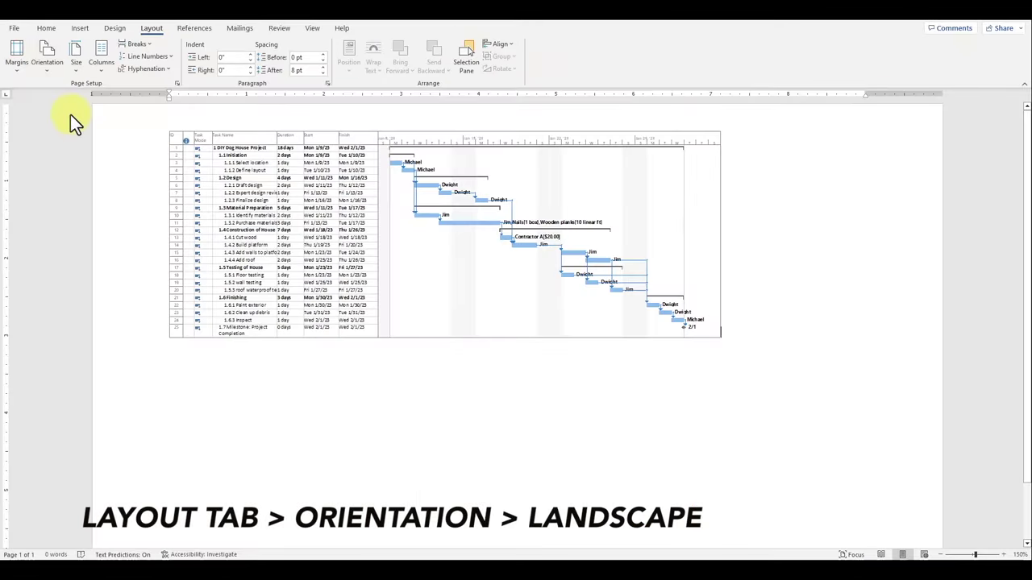
Step: Enlarge the picture across the landscape page and add an empty line above it
click(645, 301)
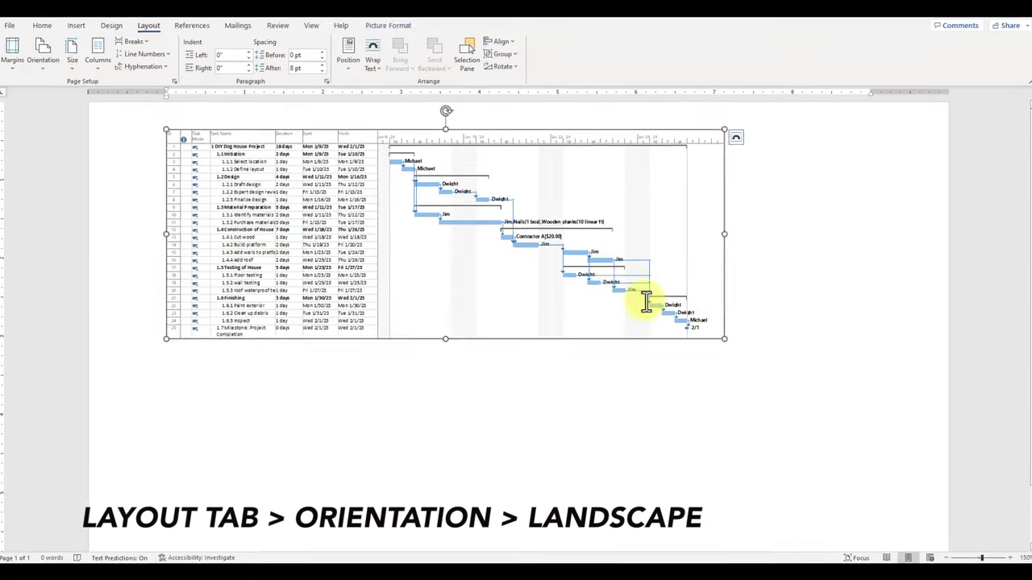
drag(724, 338, 806, 393)
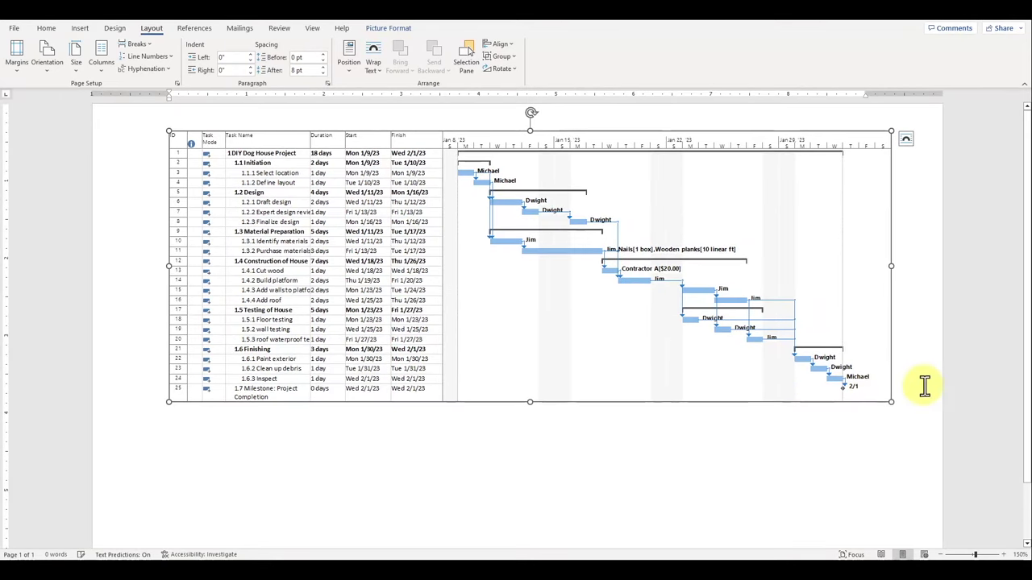
click(924, 384)
key(Return)
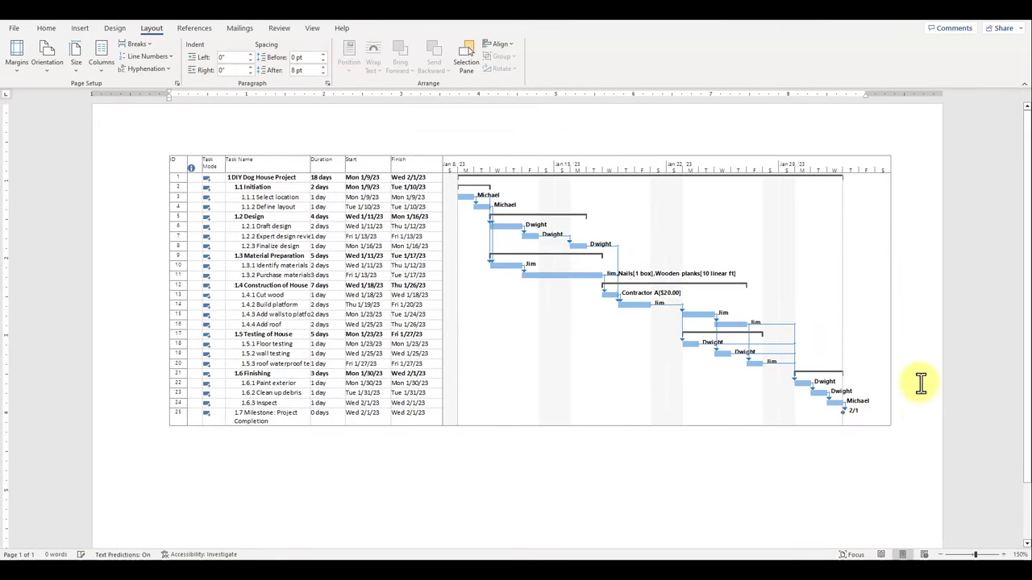
Step: Apply Narrow margins and enlarge the Gantt picture to fill the wider page
click(17, 64)
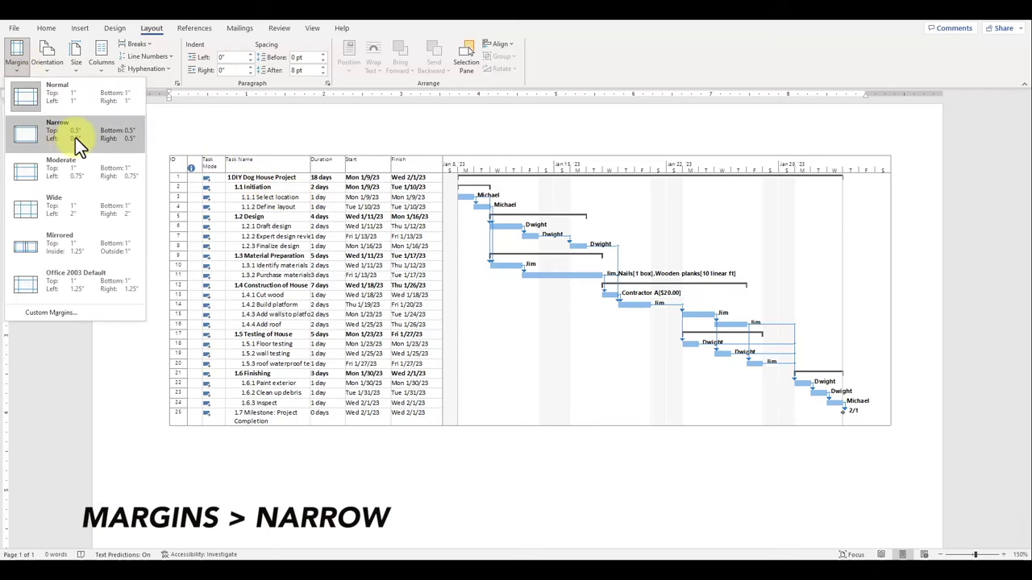
click(129, 138)
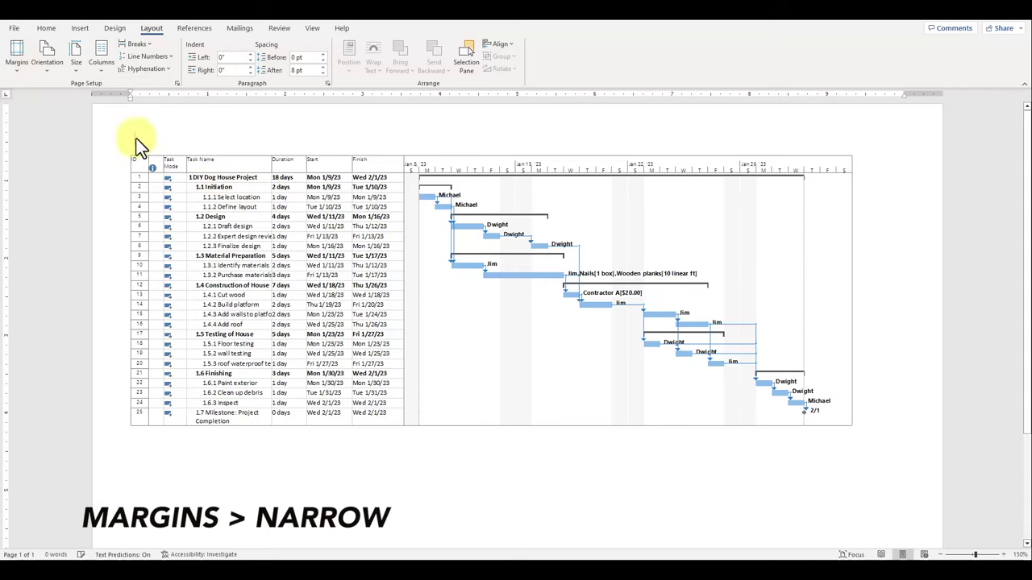
click(851, 395)
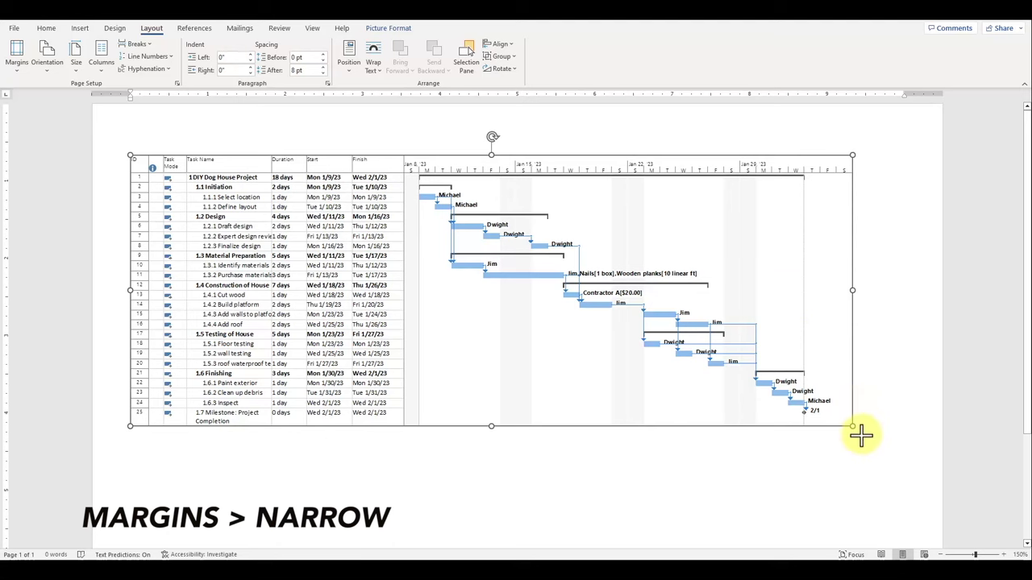
drag(861, 436, 878, 451)
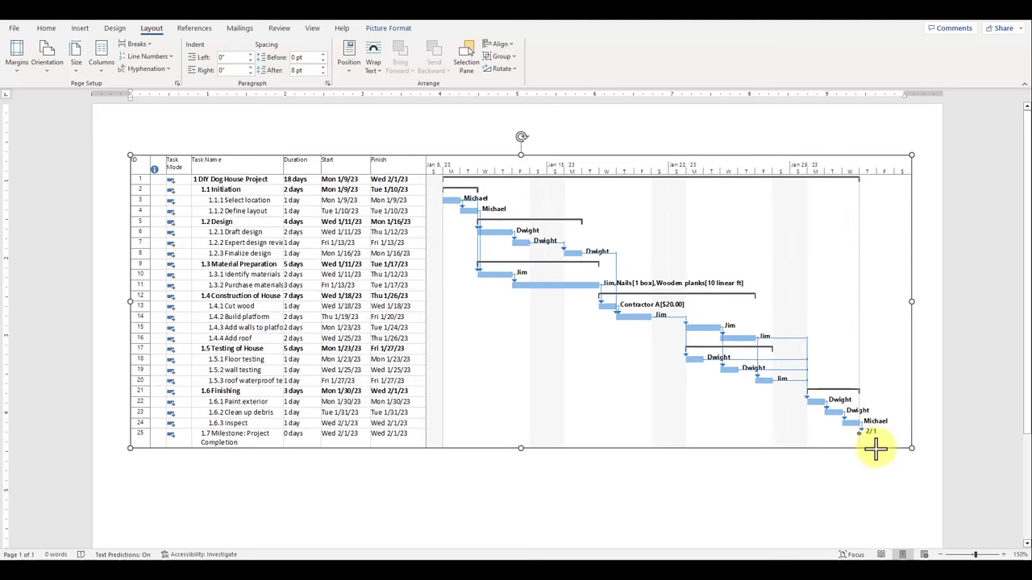
Step: Add the bold title 'Project: DIY Dog House Project' above the chart
click(270, 126)
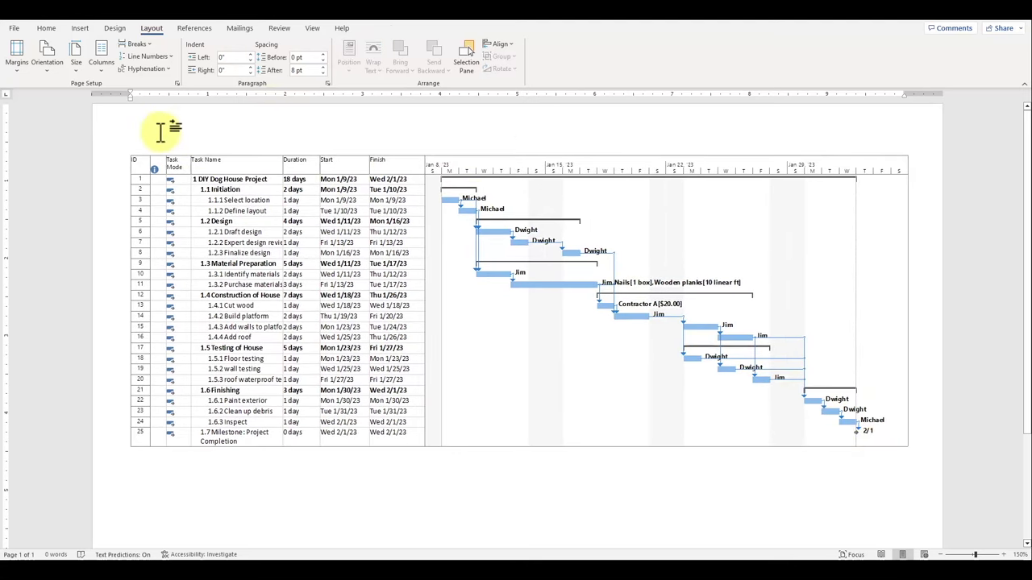
text(Project: DIY Dog House Project)
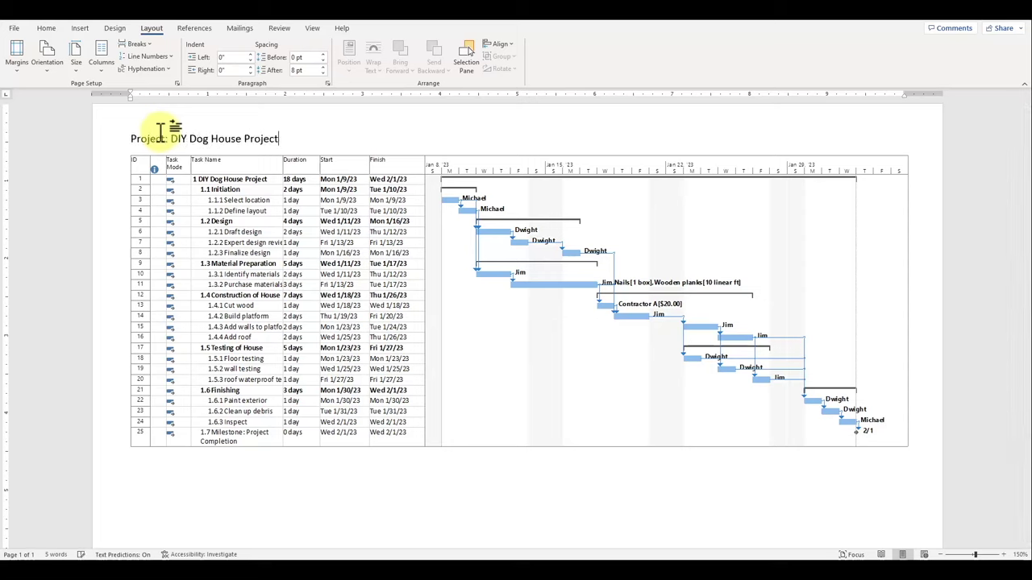
key(shift+Home)
key(ctrl+b)
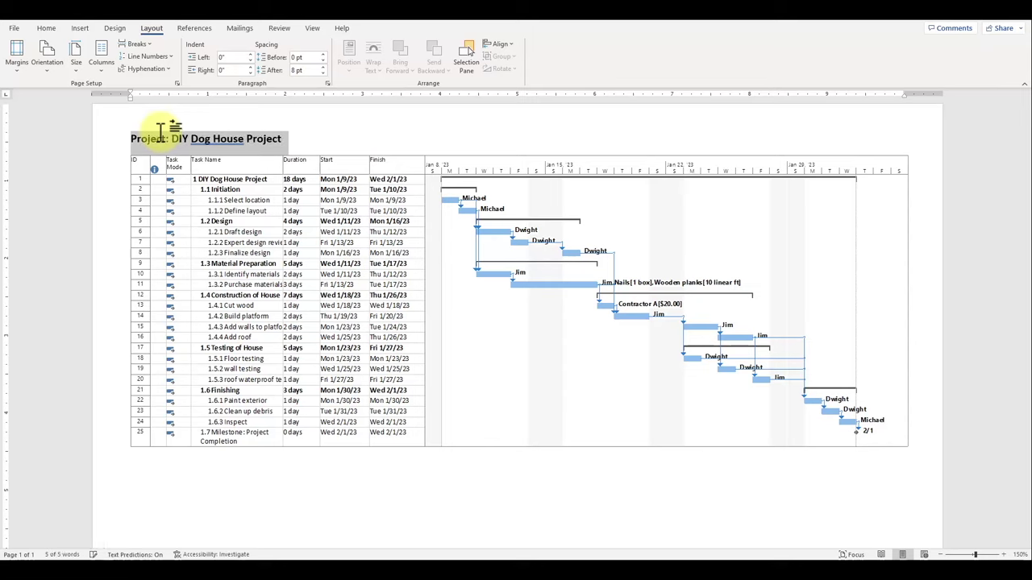
key(Left)
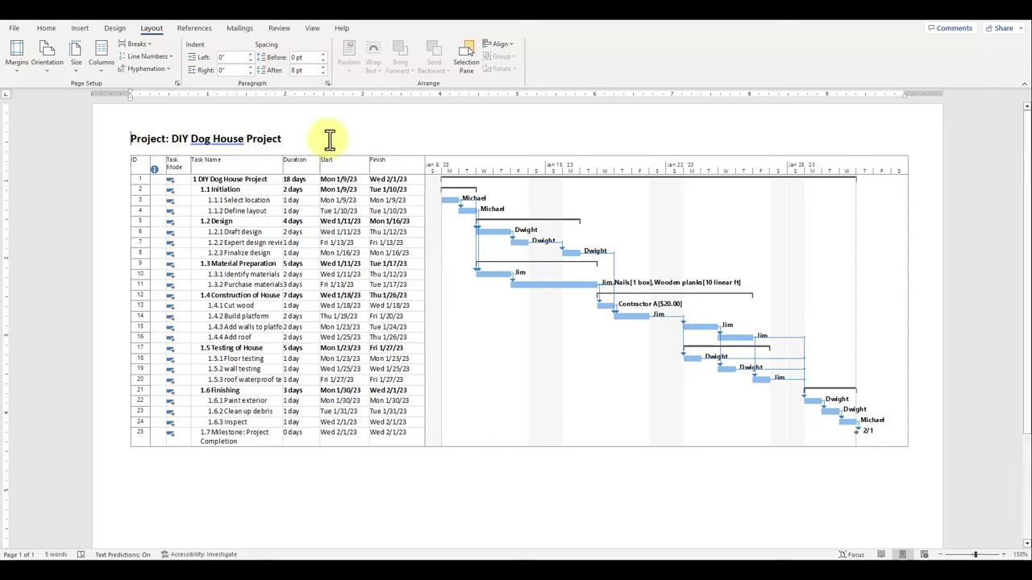
Step: Start a Save As with file type PDF (*.pdf) and file name Gantt
click(14, 29)
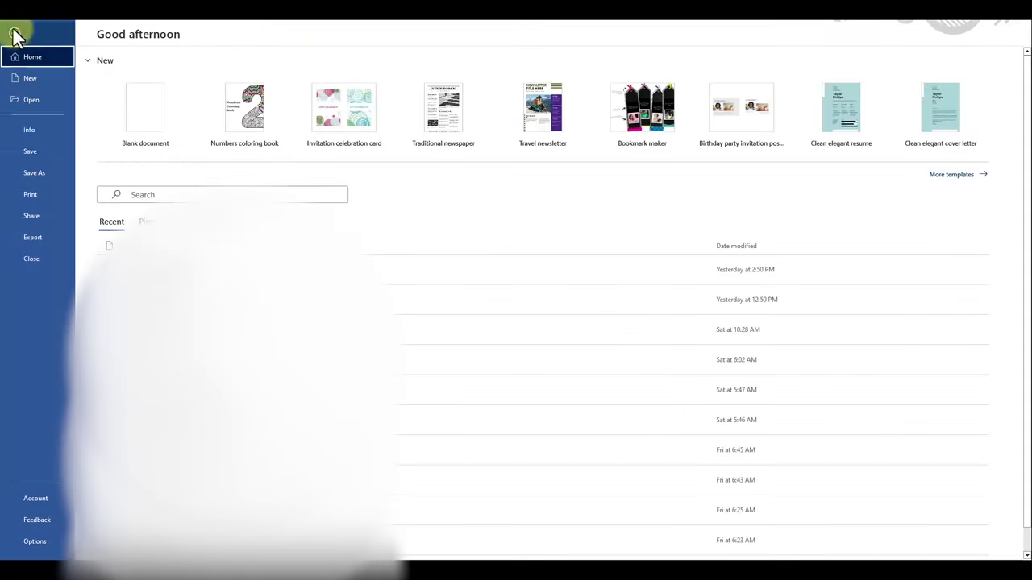
click(36, 173)
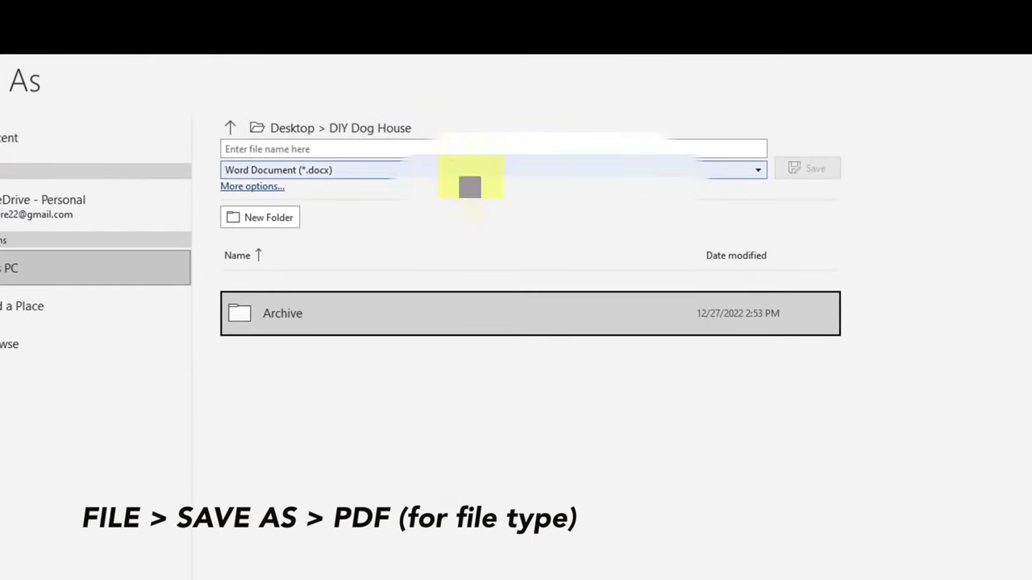
click(669, 174)
click(470, 280)
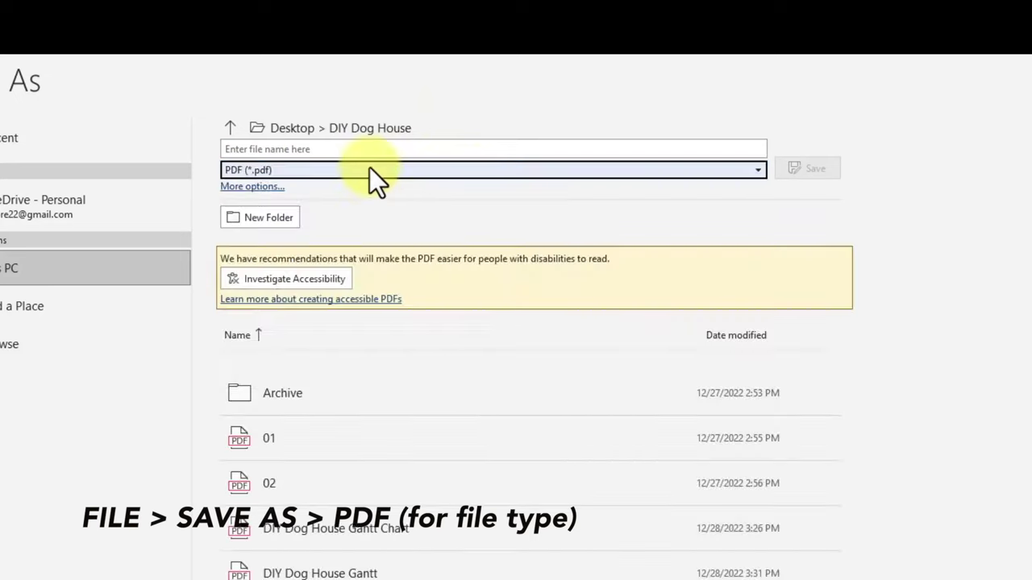
click(344, 148)
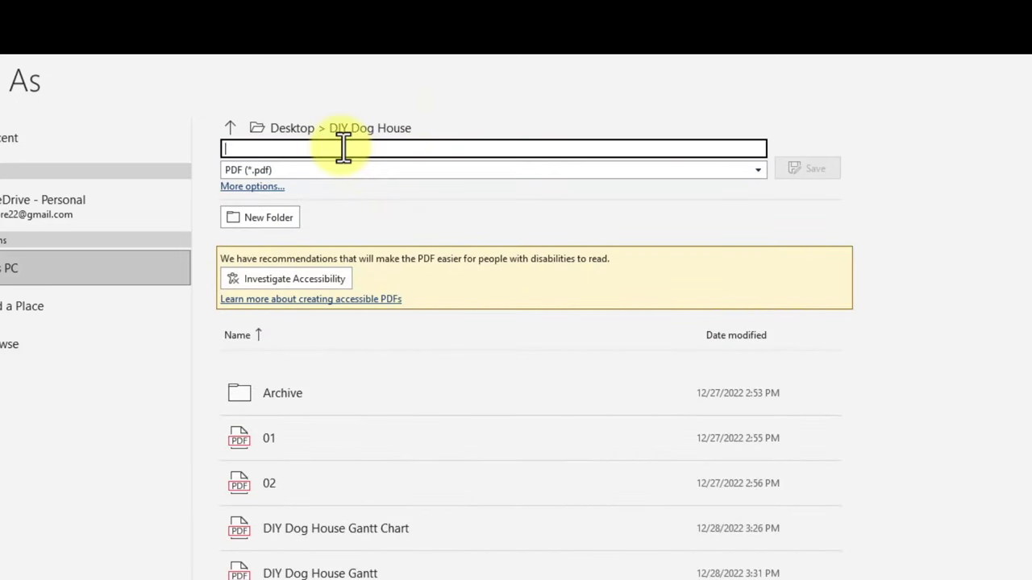
text(Gn)
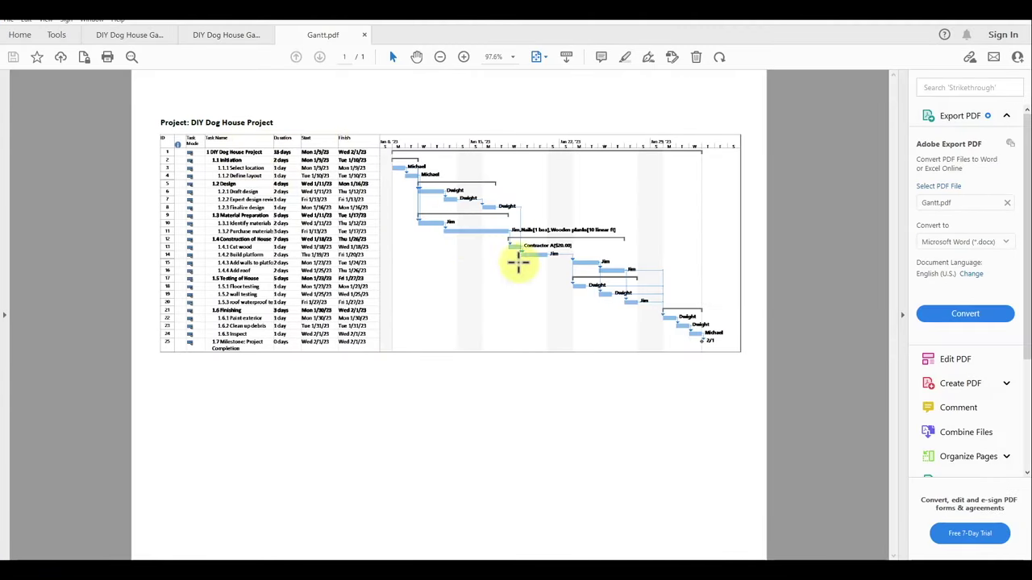
Step: Zoom in and out on the titled DIY Dog House Gantt page in Gantt.pdf, then leave Acrobat Reader
ctrl+scroll(505, 238, up, 2)
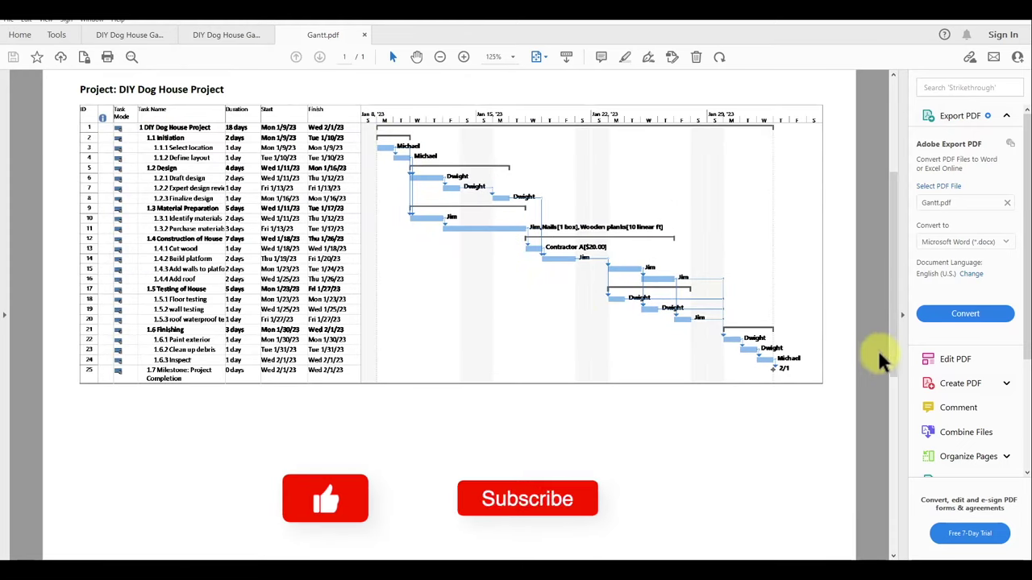
scroll(891, 316, up, 2)
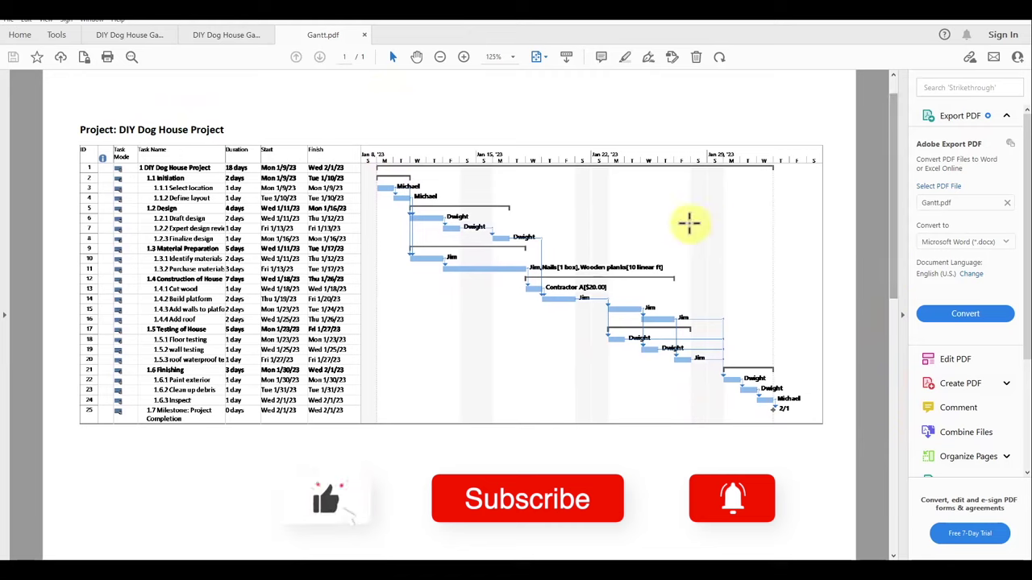
ctrl+scroll(686, 223, down, 2)
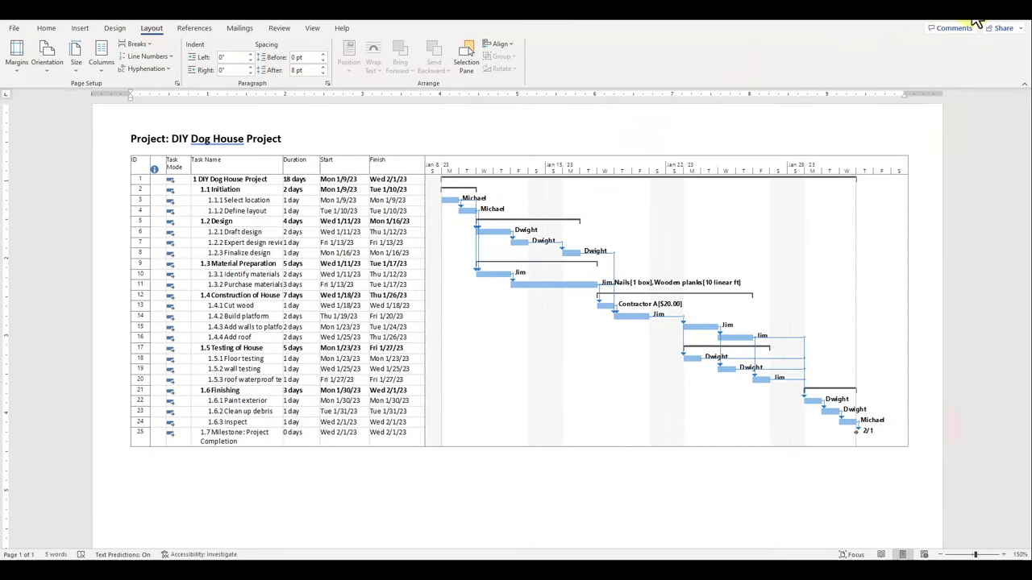
key(alt+Tab)
Step: Copy tasks 1–8 with their Gantt bars as a picture using For screen and Selected rows
click(249, 226)
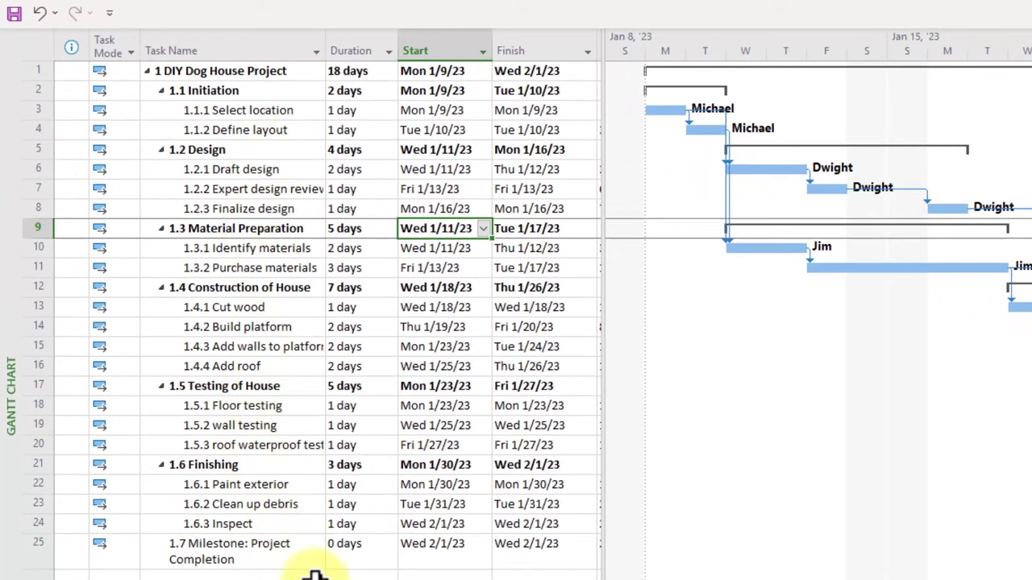
drag(244, 71, 536, 212)
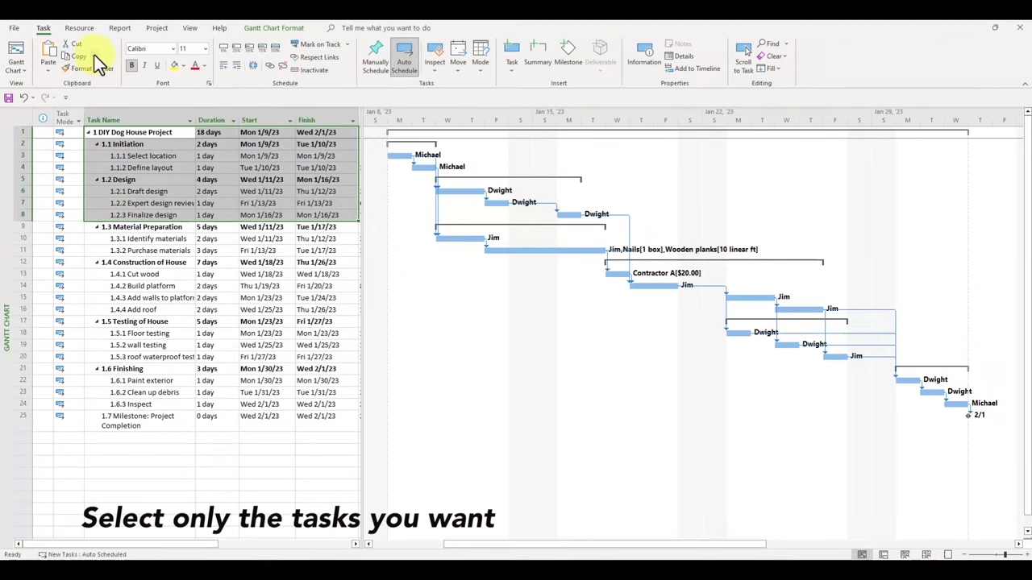
click(95, 55)
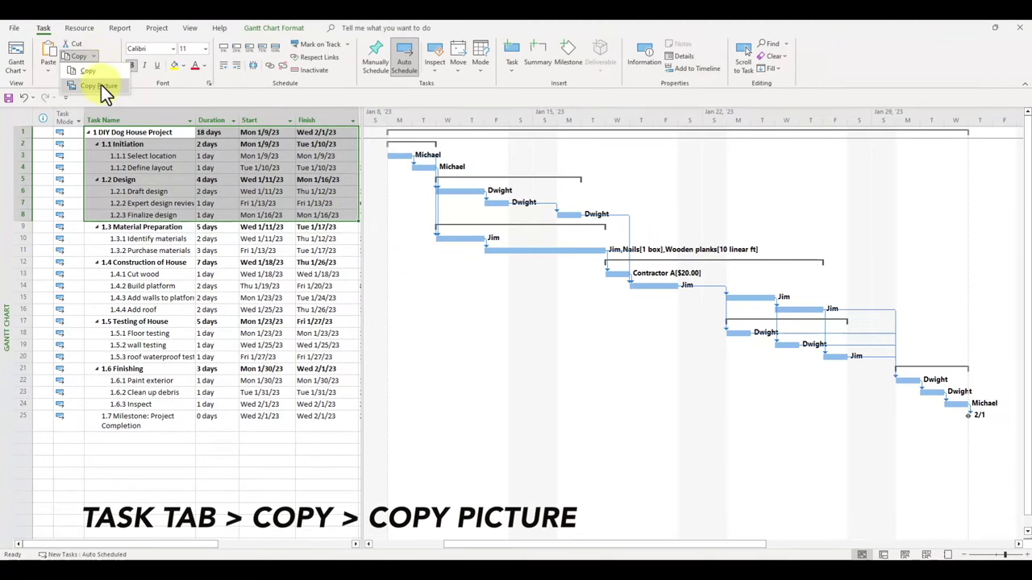
click(101, 84)
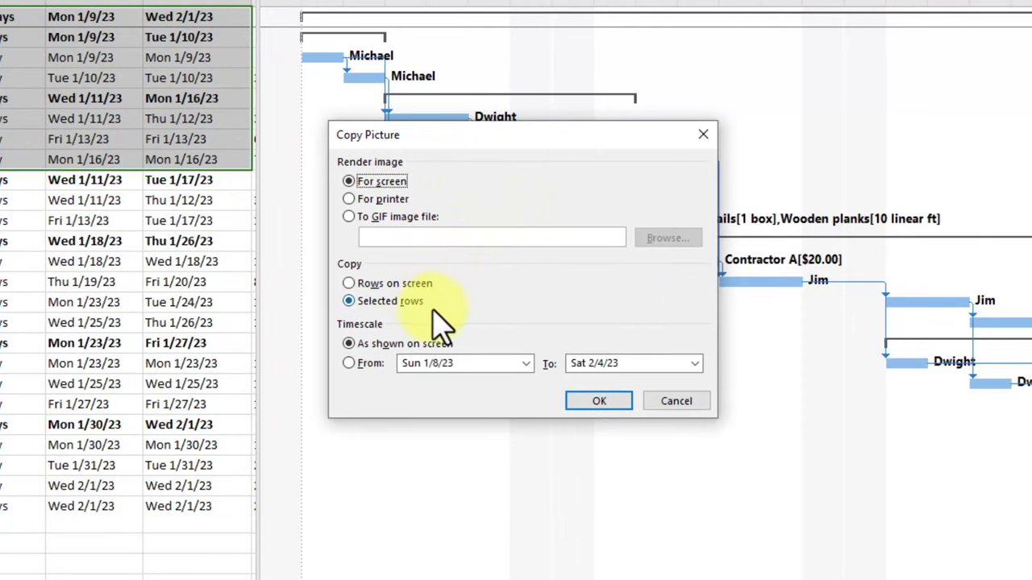
click(596, 403)
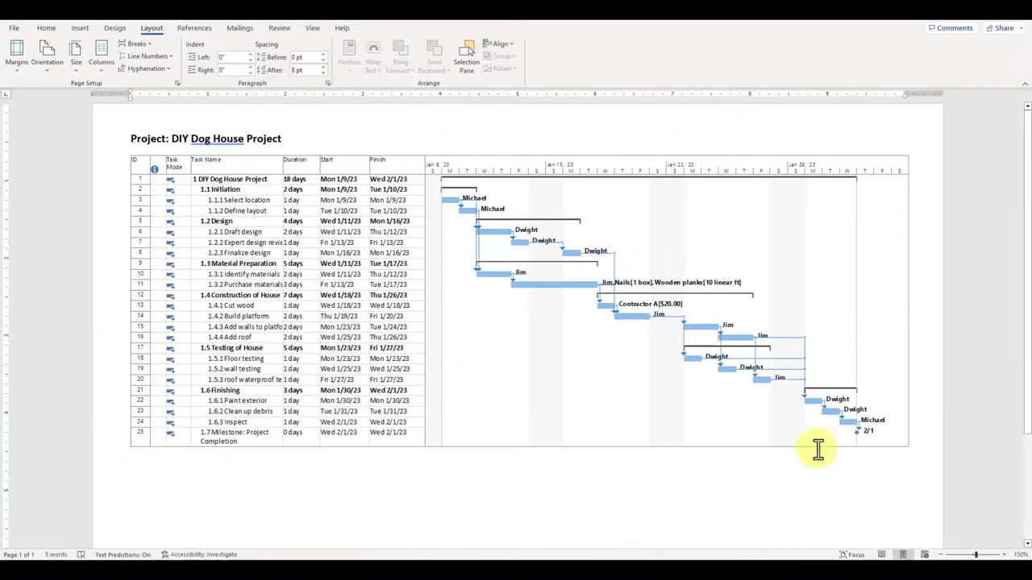
Step: Paste the tasks 1–8 Gantt picture on a new line below the full chart, then minimize Word
scroll(925, 349, down, 3)
key(Return)
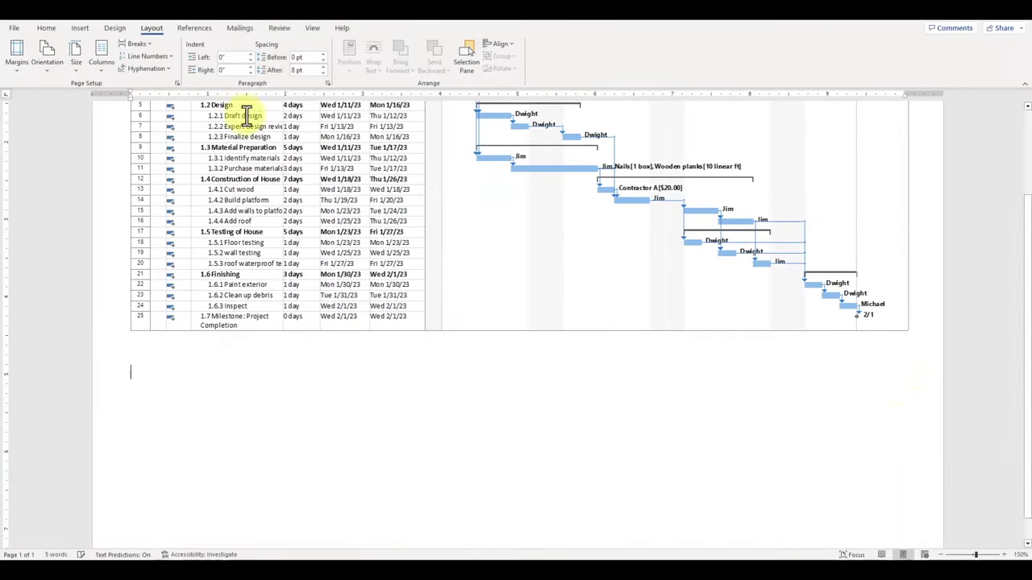
click(47, 29)
click(20, 56)
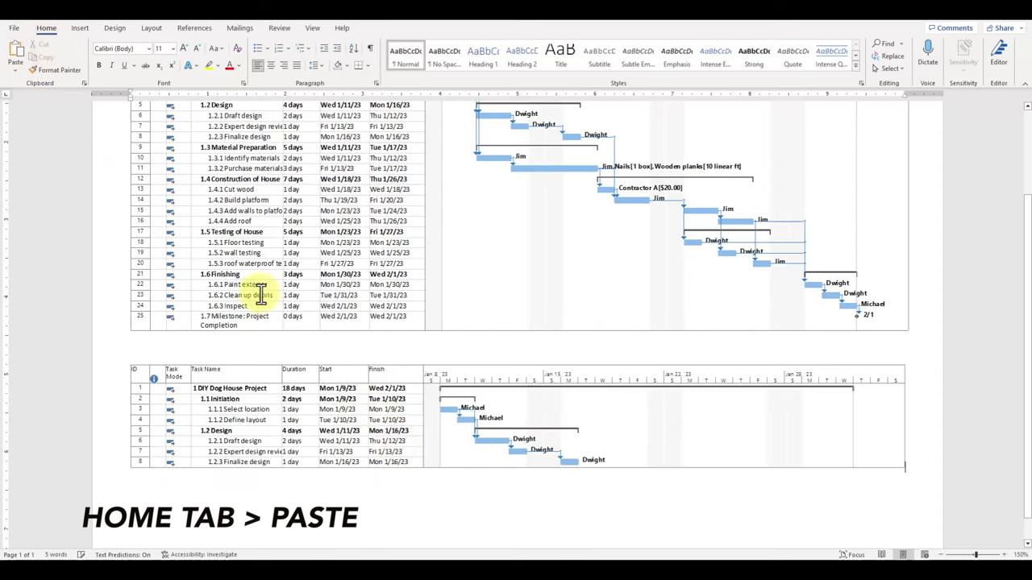
scroll(371, 367, down, 1)
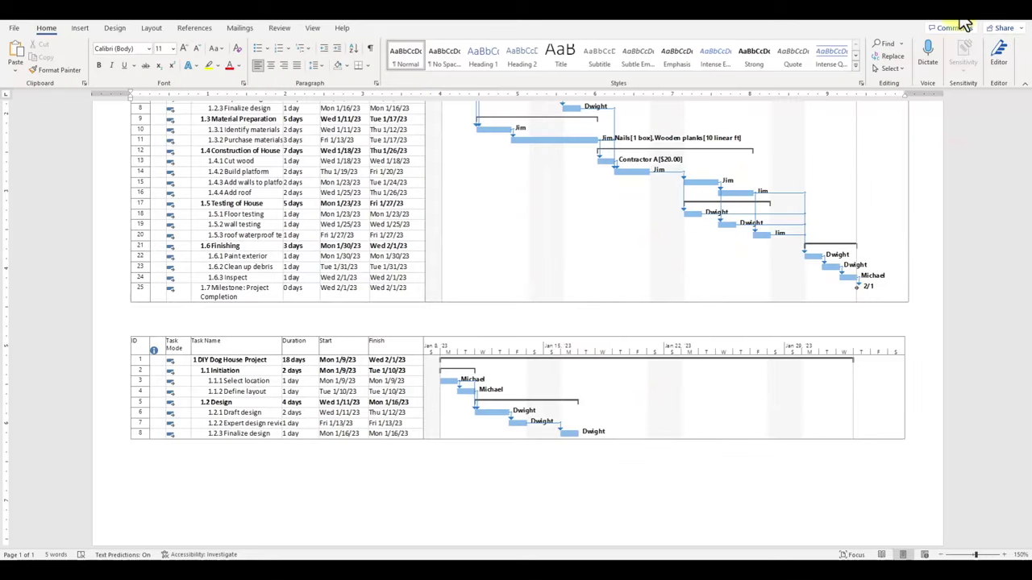
click(971, 26)
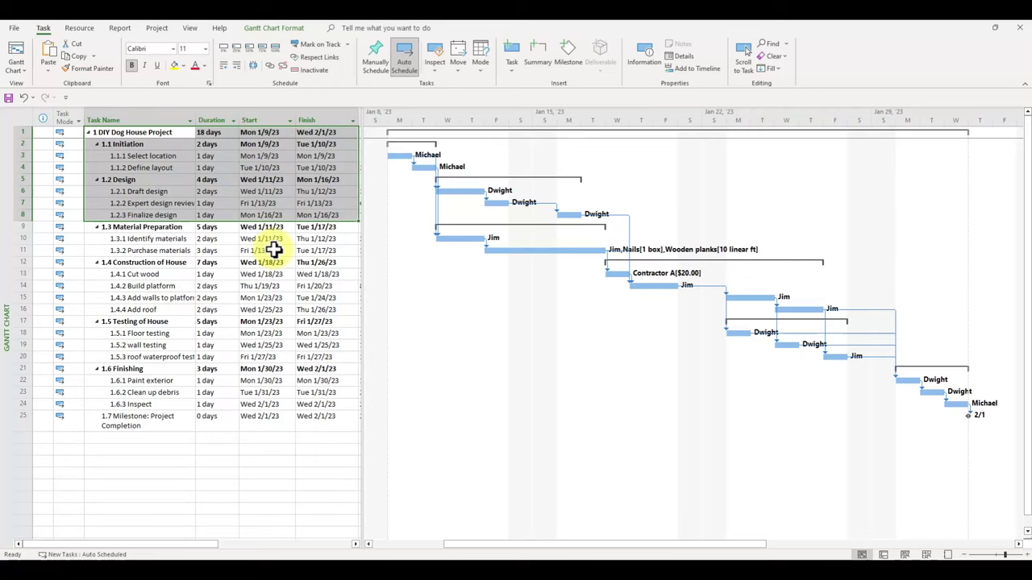
Step: Select the Project task table from Task Name through Finish for all tasks
click(207, 203)
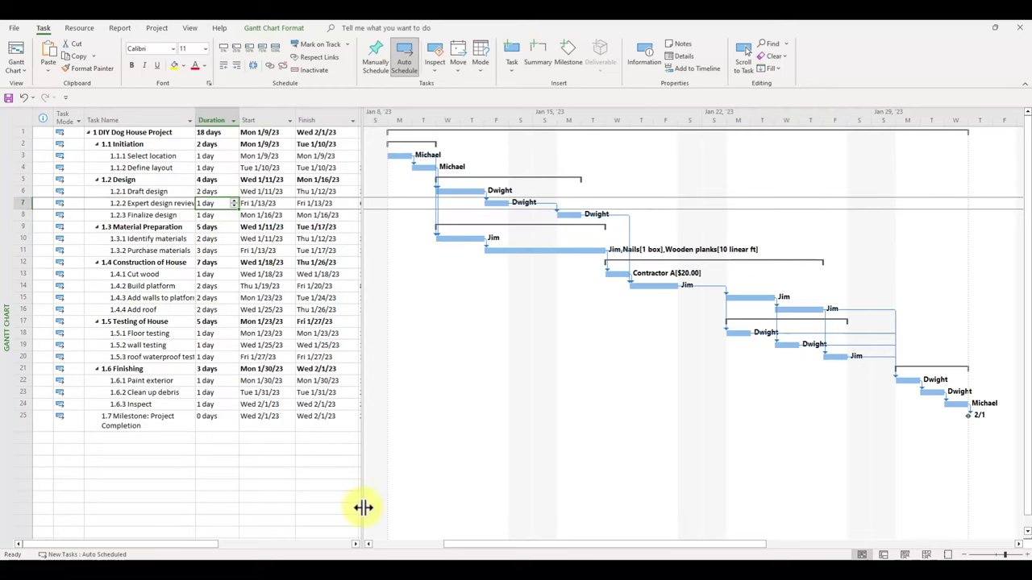
drag(166, 133, 323, 218)
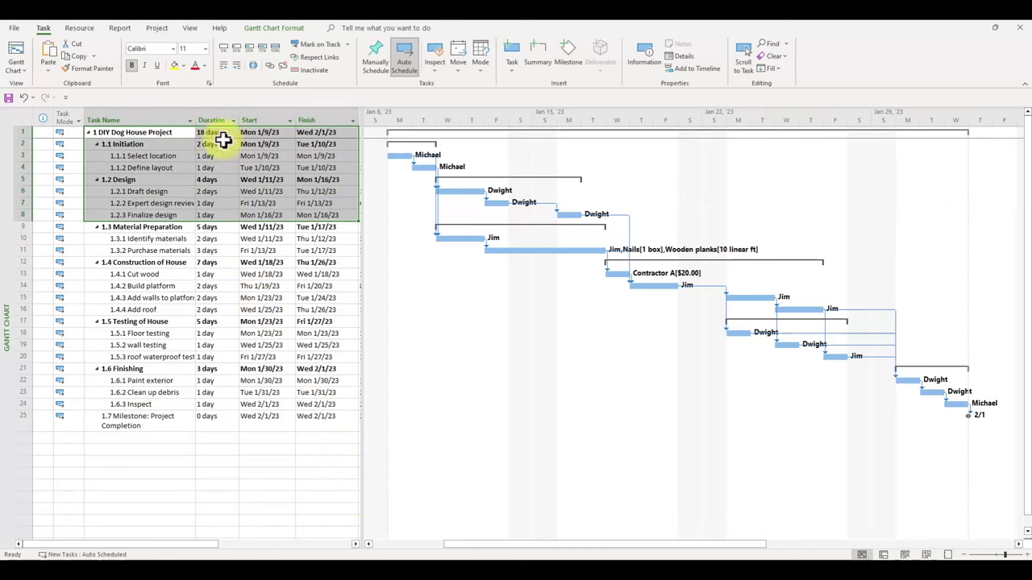
click(138, 143)
click(161, 321)
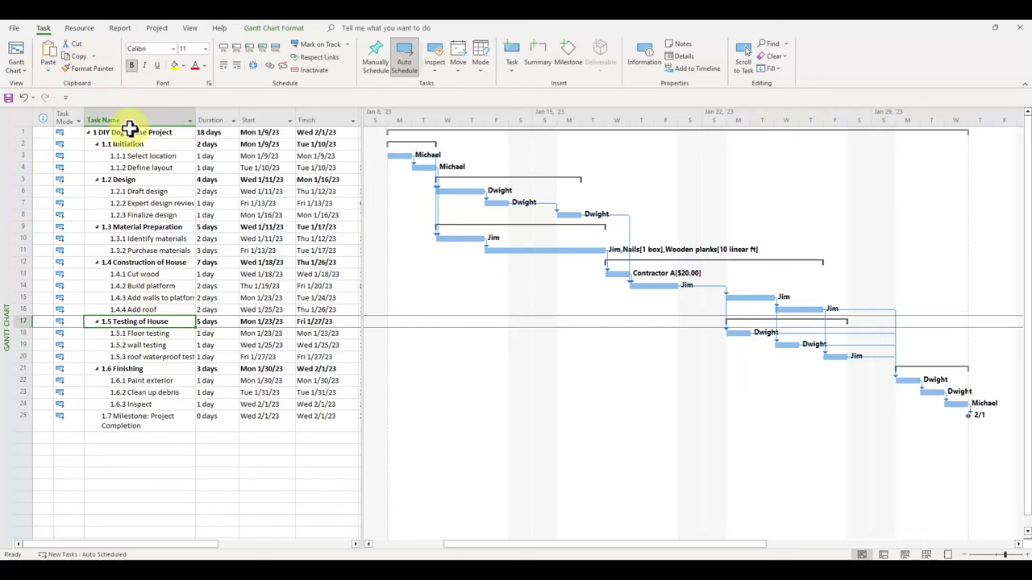
drag(136, 132, 327, 419)
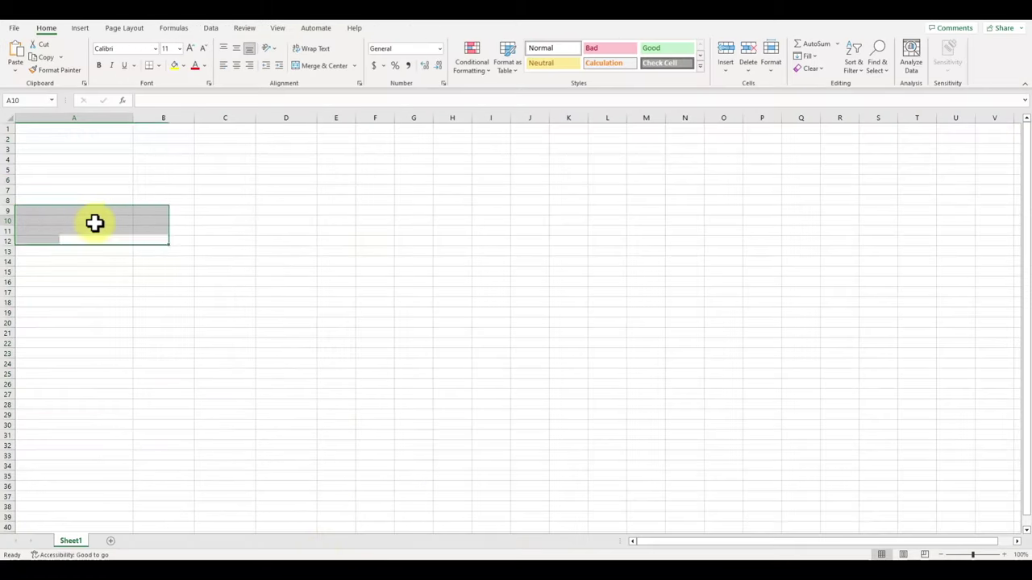
Step: Paste the task table at cell A1 and widen columns A through D
click(99, 129)
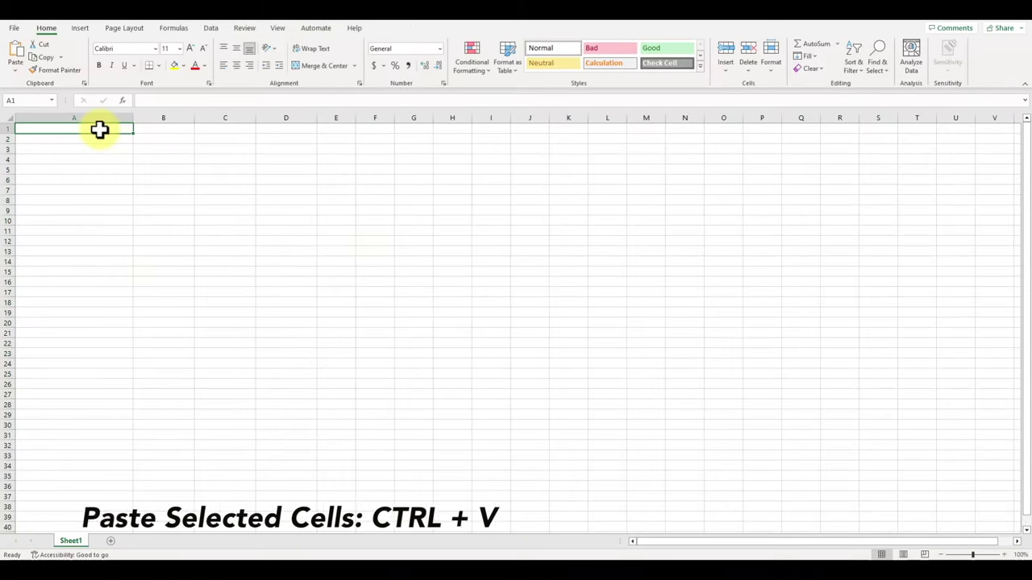
key(ctrl+v)
click(44, 147)
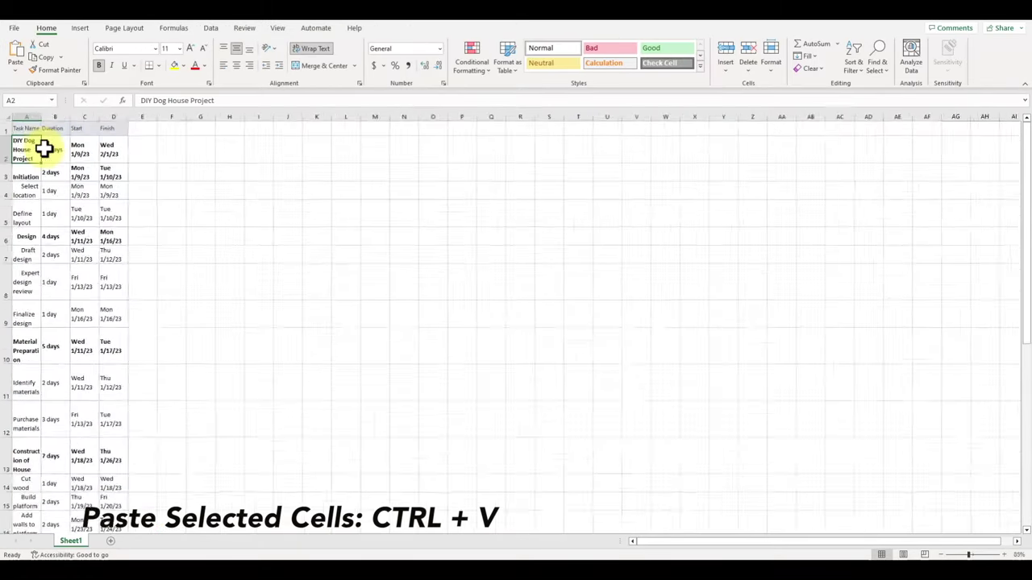
scroll(44, 148, down, 1)
drag(24, 118, 104, 121)
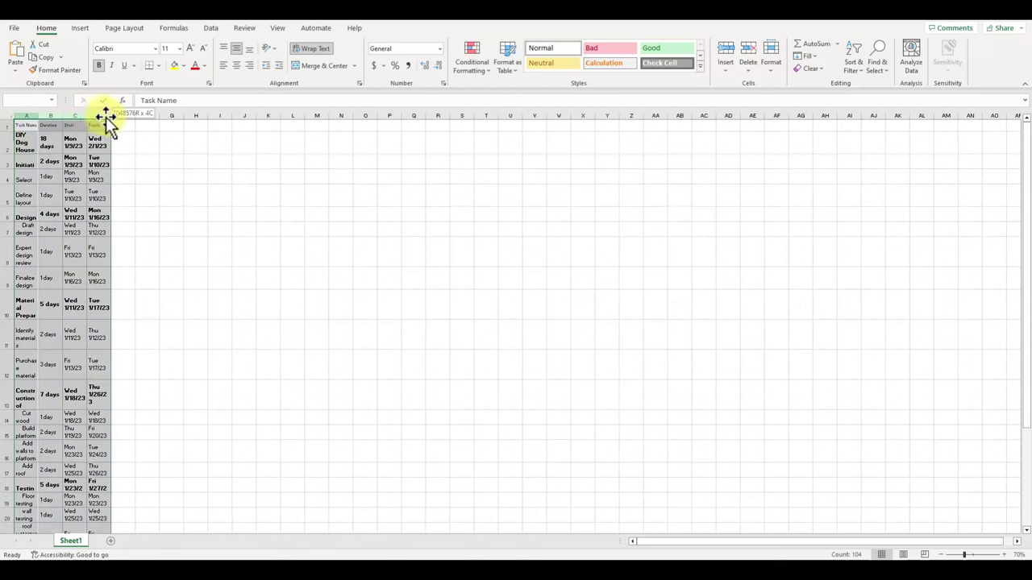
drag(37, 115, 79, 119)
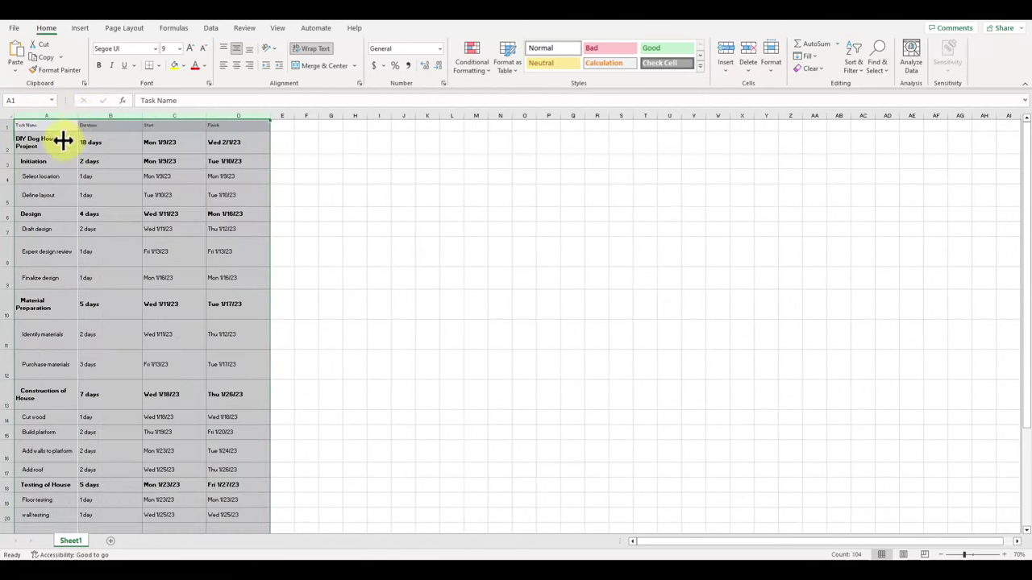
click(63, 141)
Step: AutoFit rows 1–26 so each task sits on a single line
drag(7, 125, 4, 522)
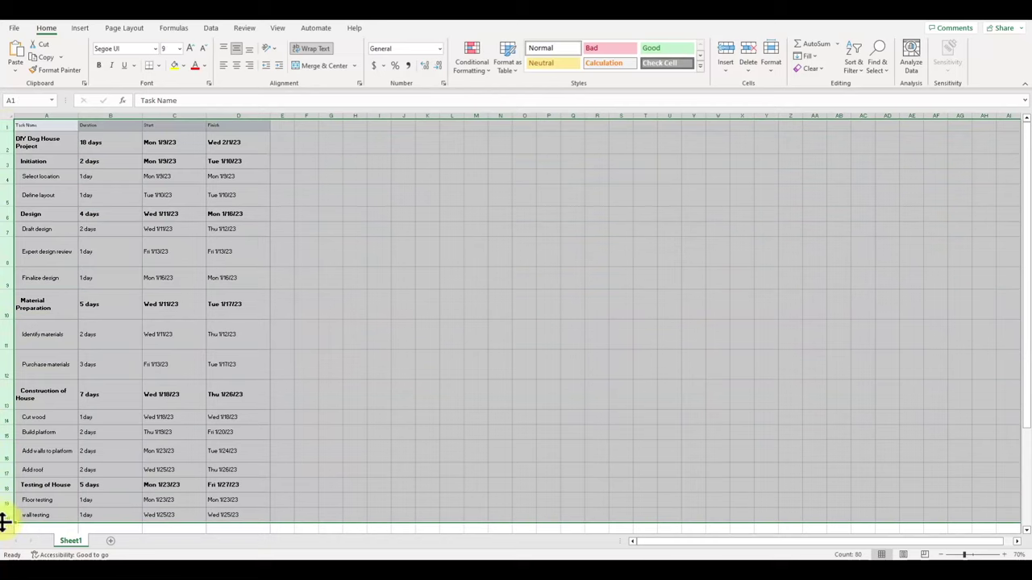
double_click(4, 523)
drag(7, 282, 9, 520)
double_click(9, 521)
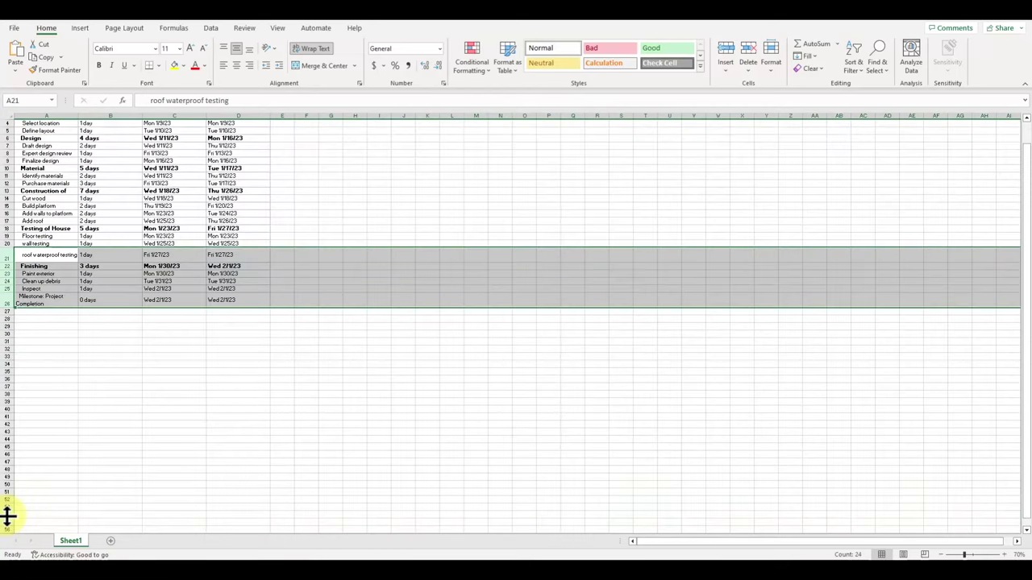
scroll(53, 182, up, 1)
scroll(51, 172, up, 3)
click(80, 151)
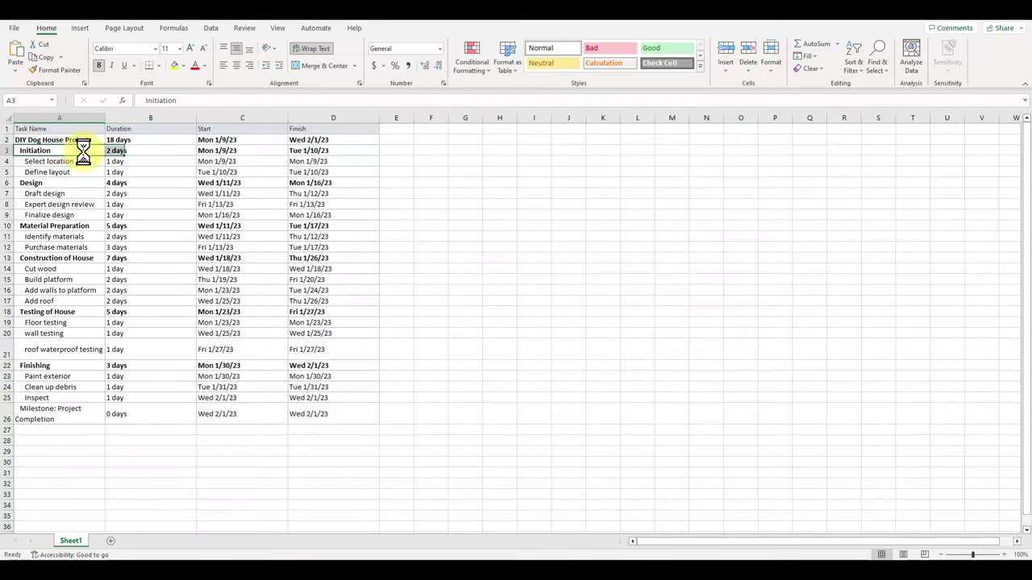
Step: Fit column A to the longest task name and shrink rows 3–26 to single-line height
double_click(106, 118)
drag(8, 409, 4, 143)
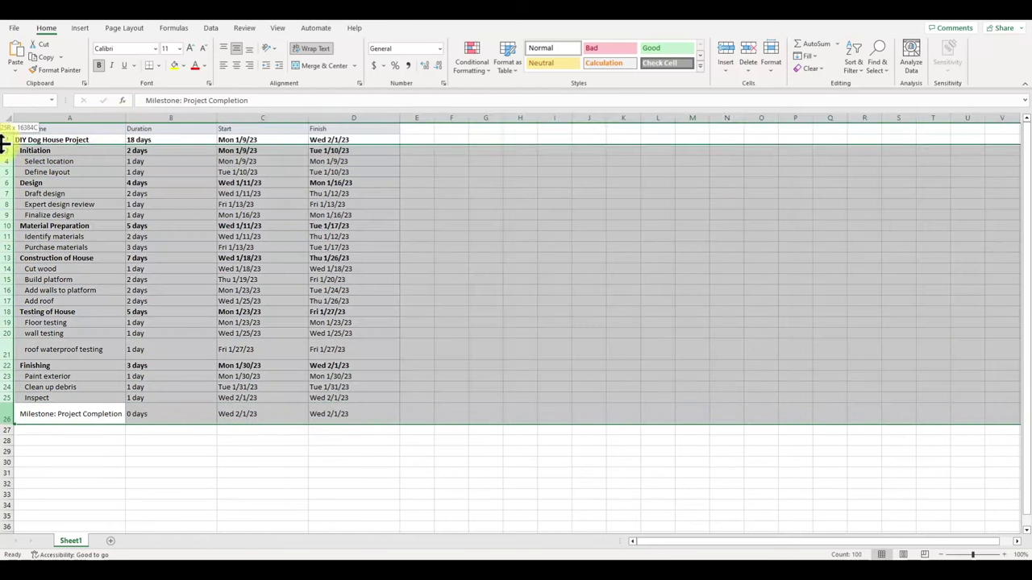
double_click(10, 328)
click(10, 324)
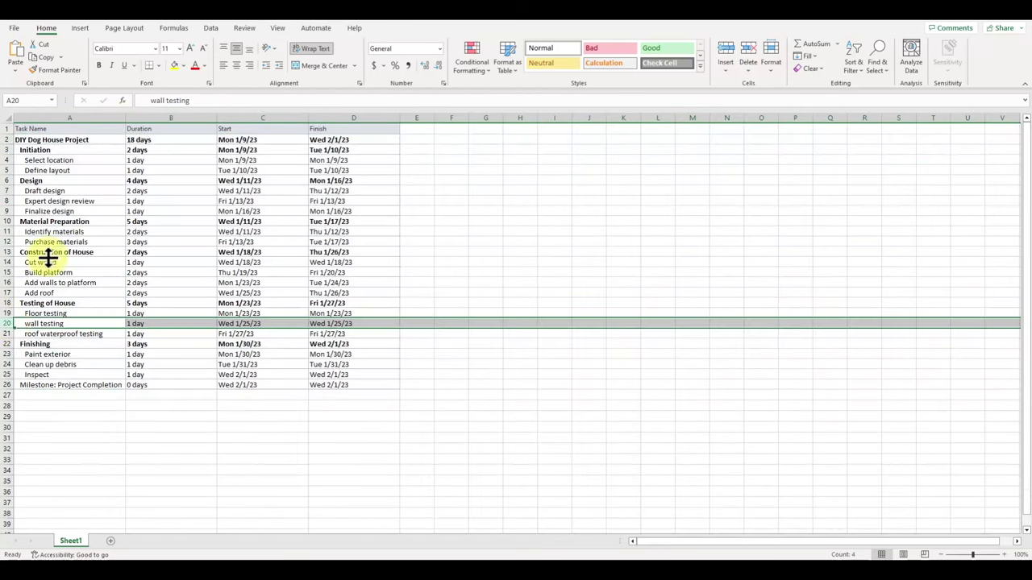
click(79, 200)
scroll(79, 198, up, 1)
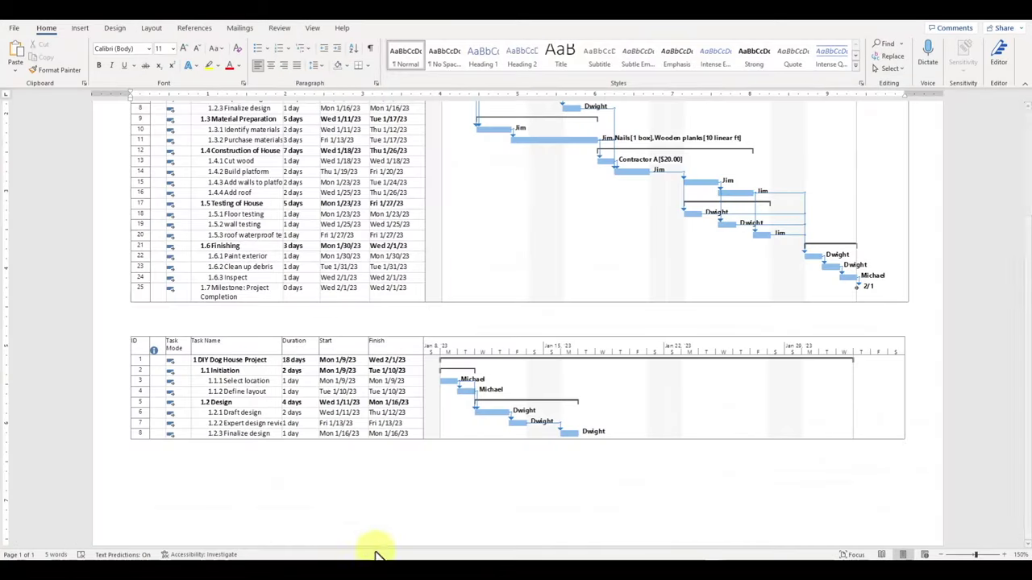
Step: Paste the Excel task table below the second Gantt picture with Keep Source Formatting
click(932, 444)
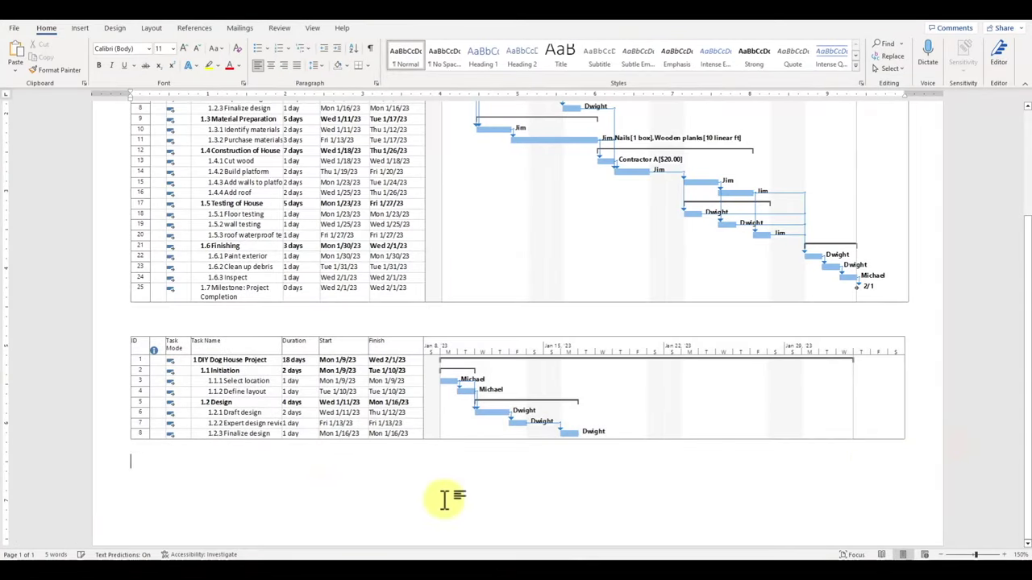
click(167, 482)
right_click(167, 482)
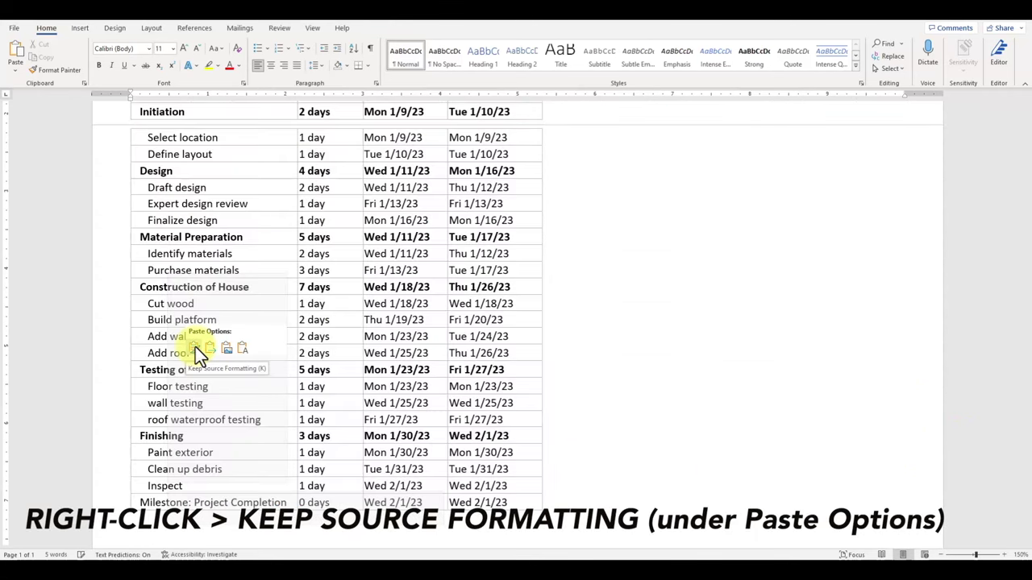
click(196, 346)
Step: Insert a page break above the task table so it starts on page 2
scroll(196, 348, up, 2)
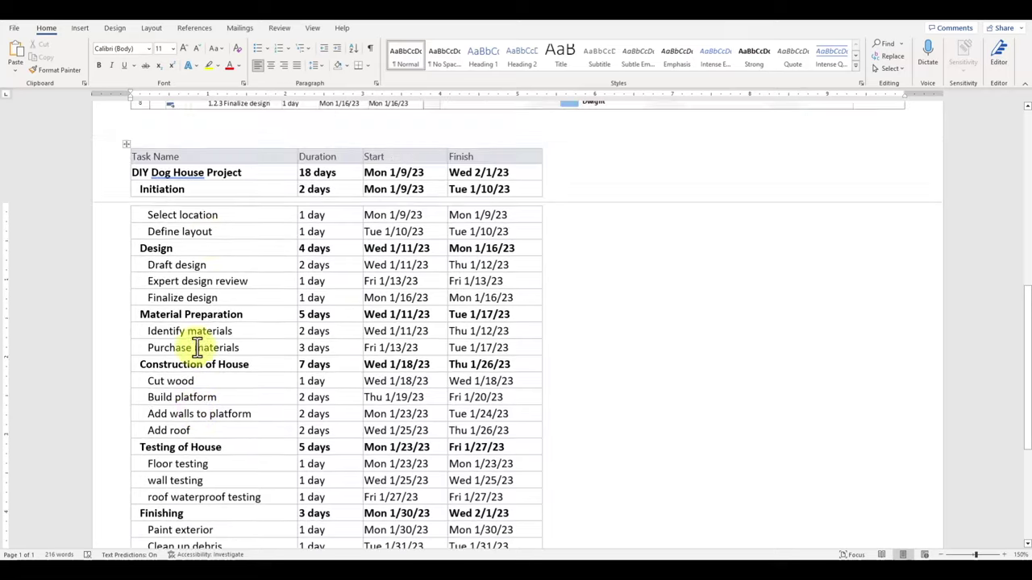
click(218, 126)
key(ctrl+Return)
scroll(538, 286, down, 2)
ctrl+scroll(537, 286, down, 2)
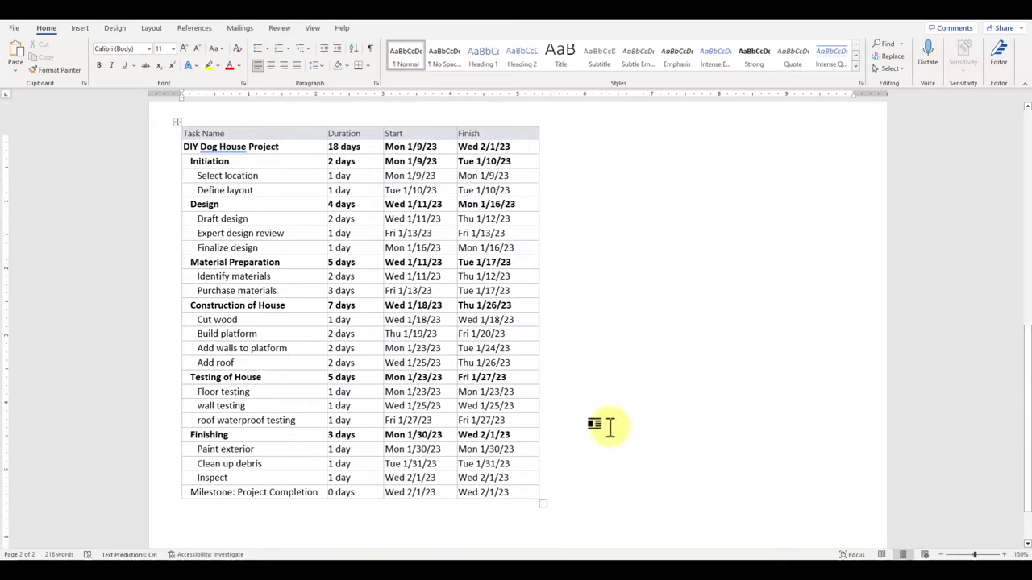
scroll(610, 427, up, 10)
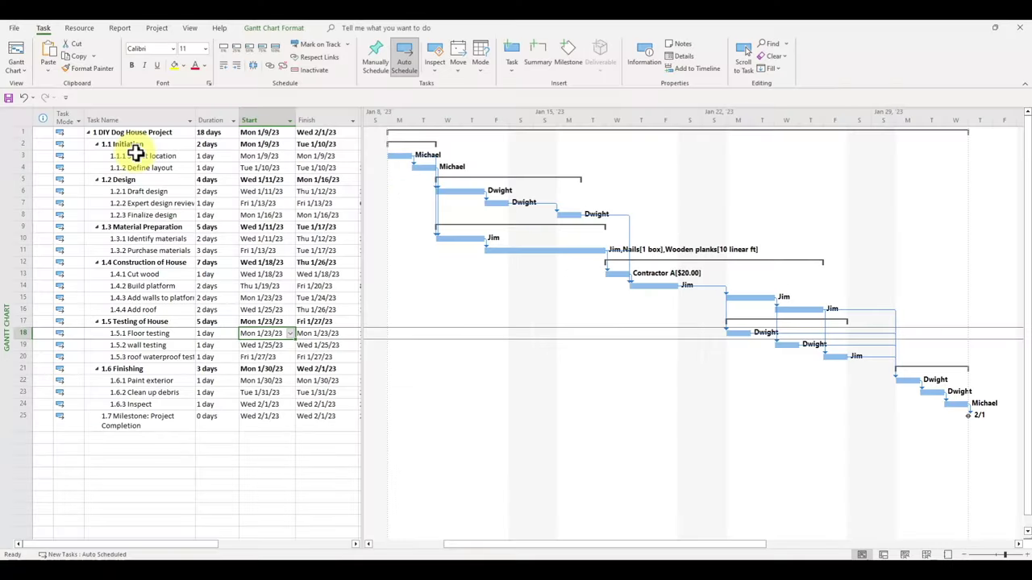
Step: Select Task Name through Finish for rows 1–25 in Project, then clear the selection
click(138, 191)
click(131, 133)
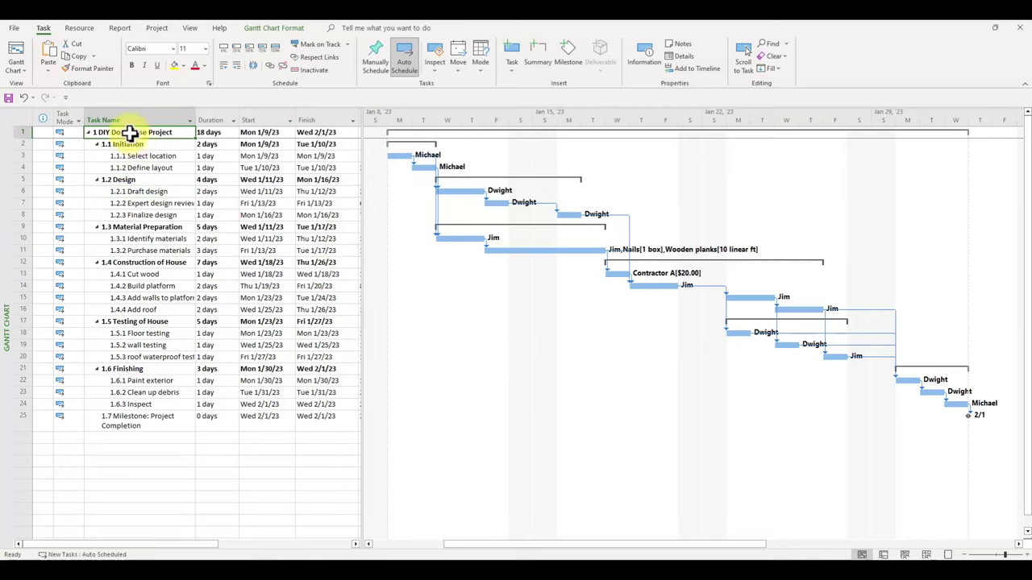
drag(137, 137, 343, 262)
drag(561, 269, 543, 523)
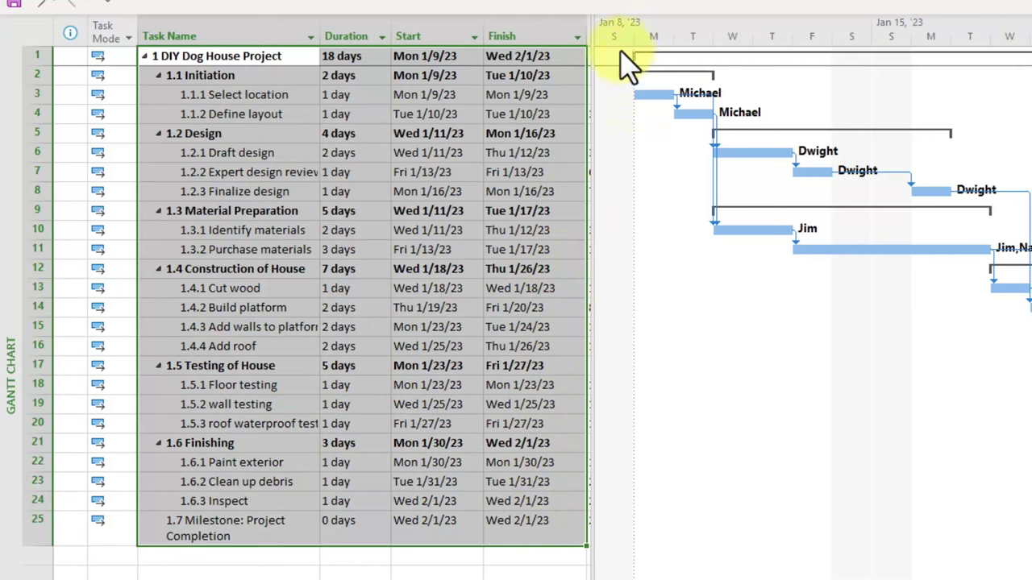
click(223, 95)
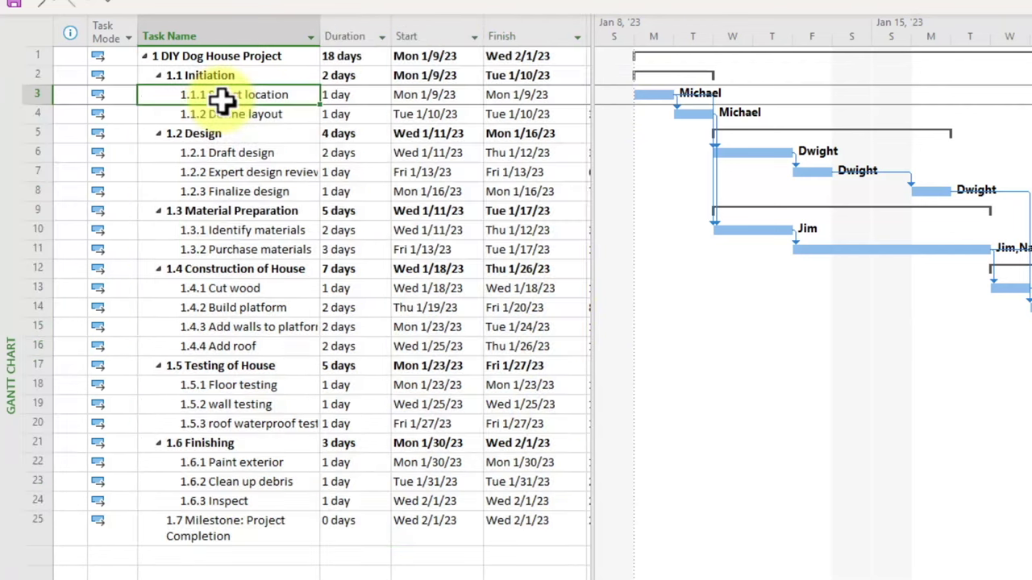